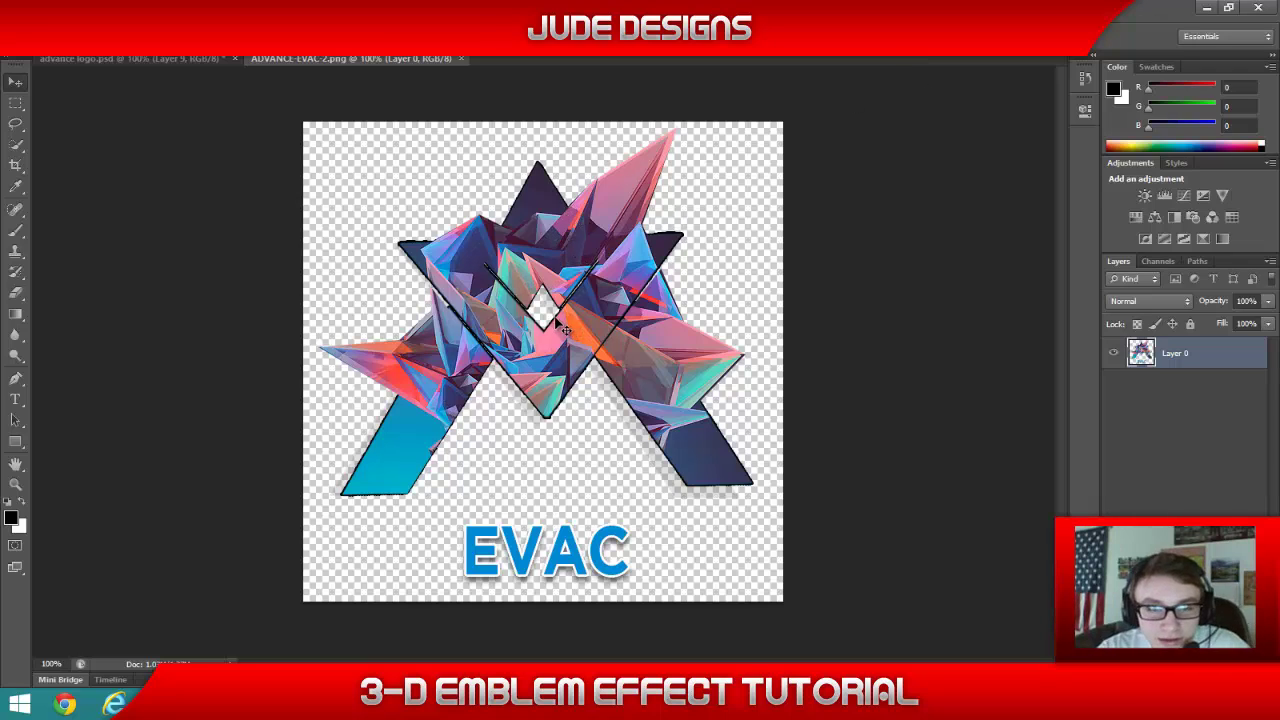
- Examine the finished EVAC example emblem and look through the layers of the advance logo document
{"action": "left_click", "coordinate": [1114, 354]}
{"action": "left_click", "coordinate": [1114, 354]}
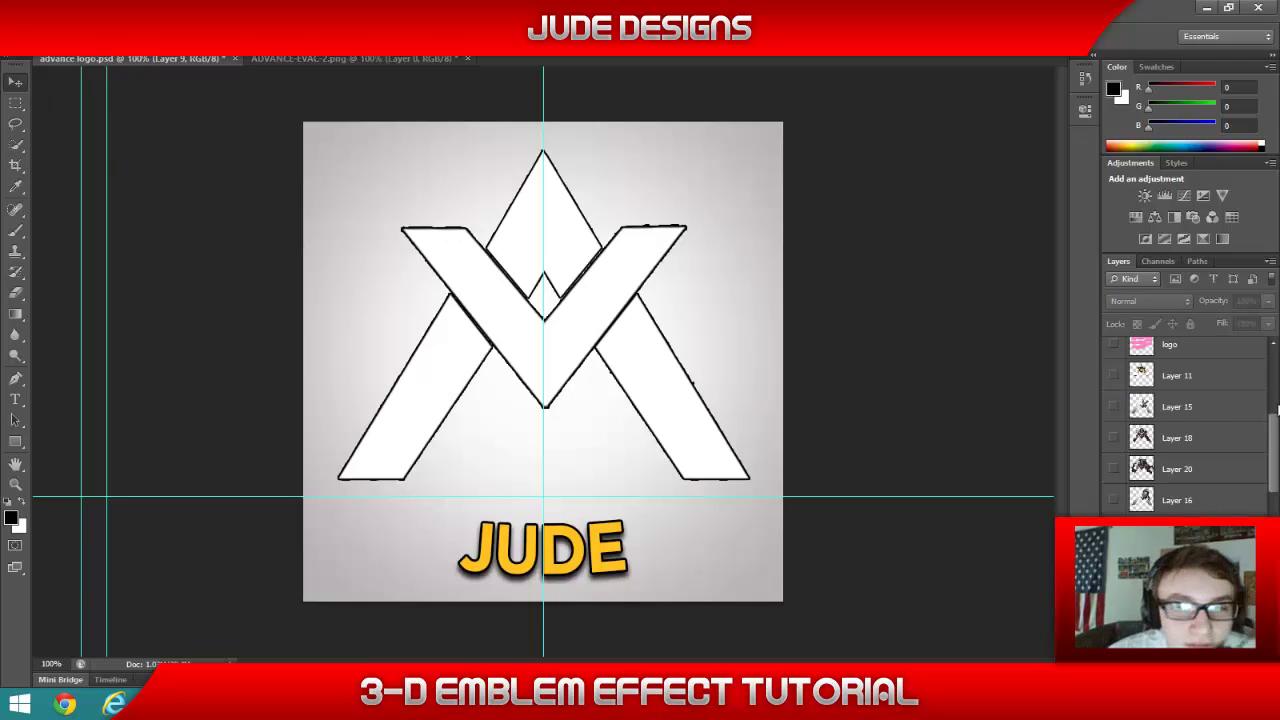
{"action": "scroll", "coordinate": [1183, 410], "scroll_direction": "up", "scroll_amount": 5}
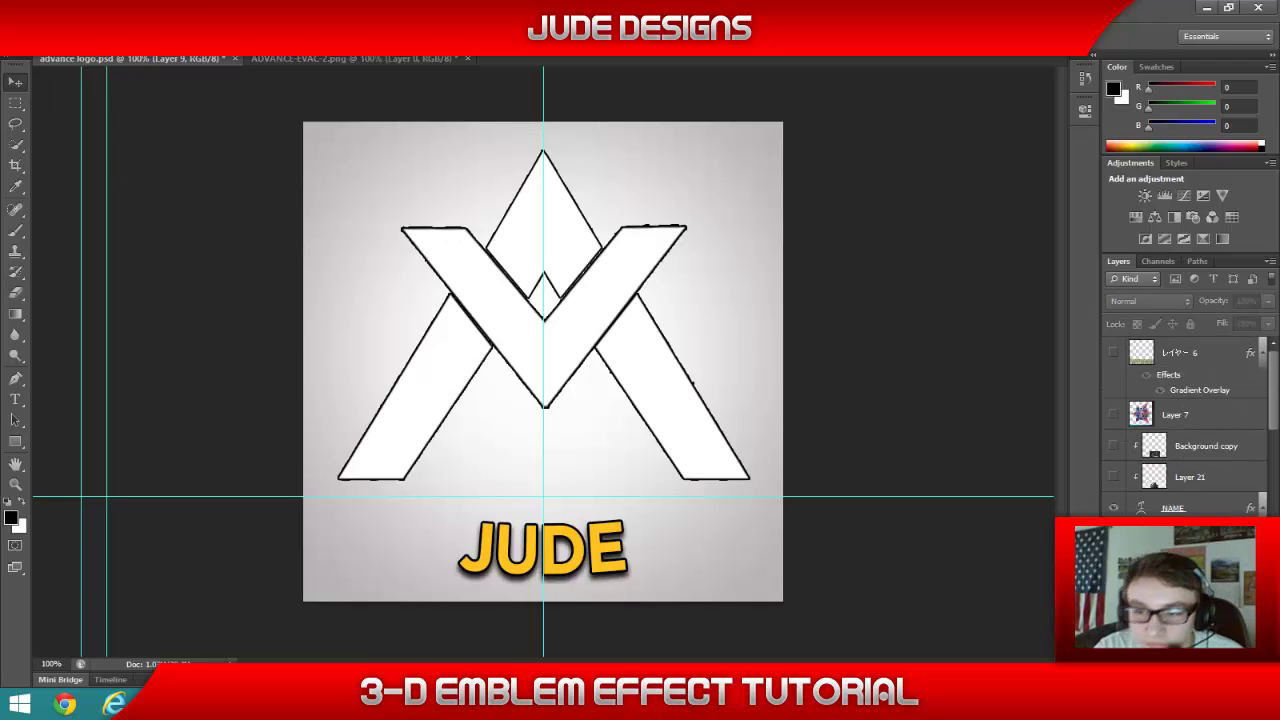
{"action": "scroll", "coordinate": [1183, 425], "scroll_direction": "down", "scroll_amount": 3}
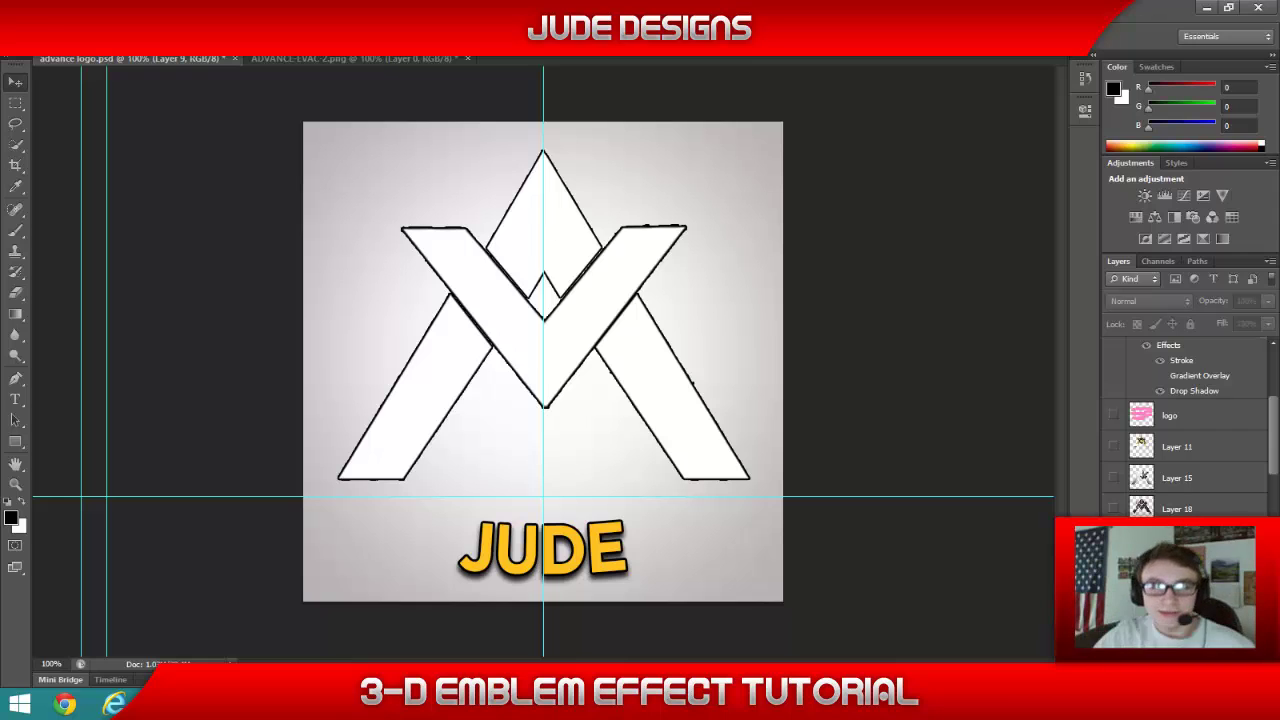
{"action": "scroll", "coordinate": [1185, 428], "scroll_direction": "up", "scroll_amount": 3}
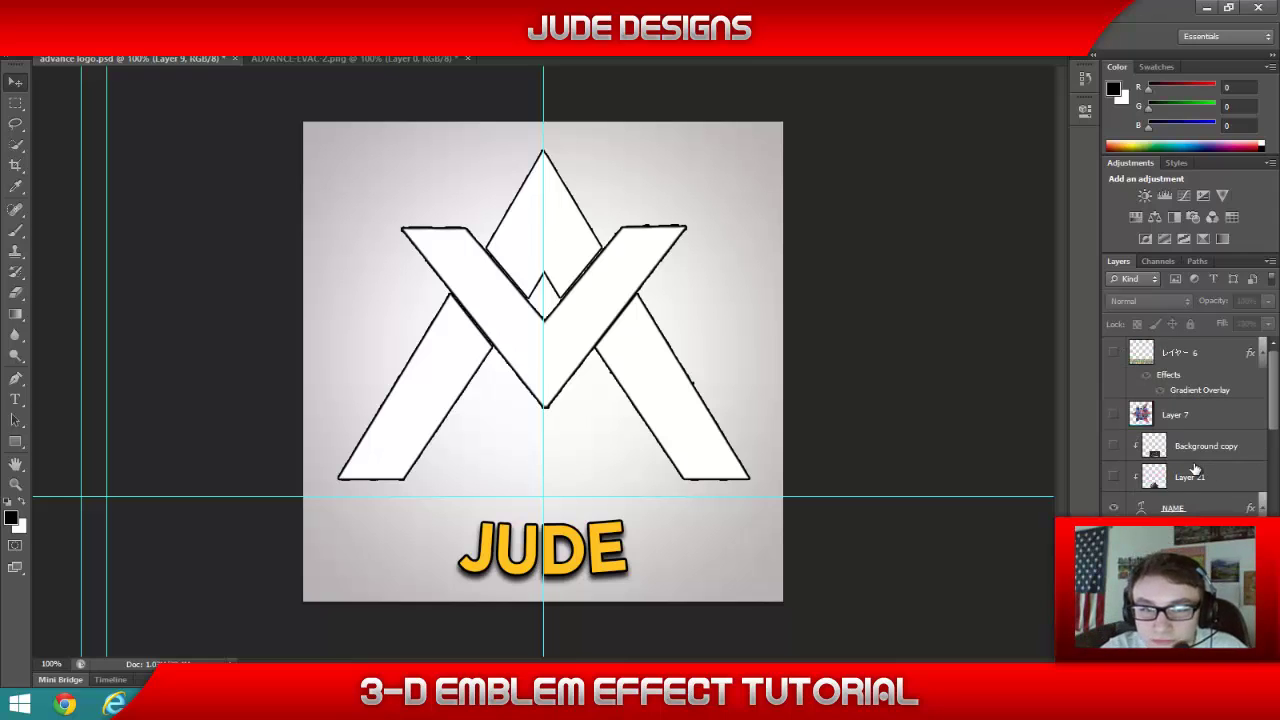
{"action": "scroll", "coordinate": [1172, 489], "scroll_direction": "down", "scroll_amount": 2}
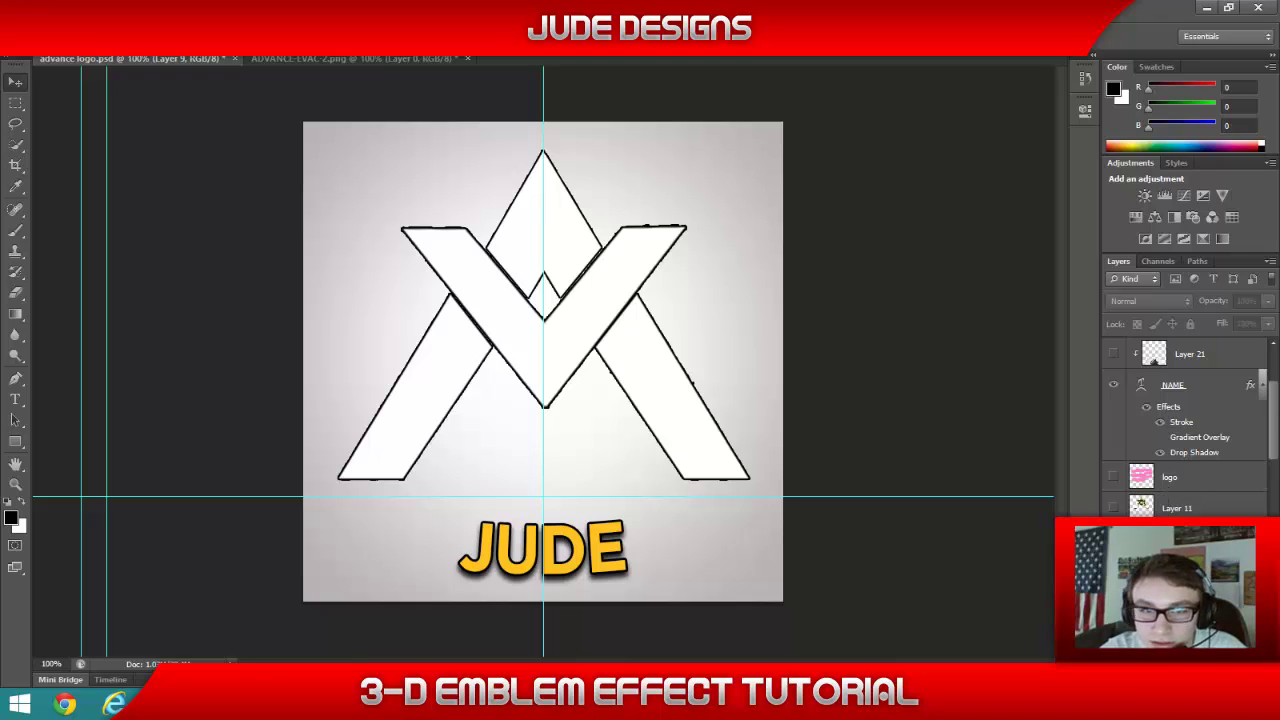
- Preview the black-and-white portrait layers, including Layer 16 and Background, one at a time and hide each again
{"action": "left_click", "coordinate": [1113, 539]}
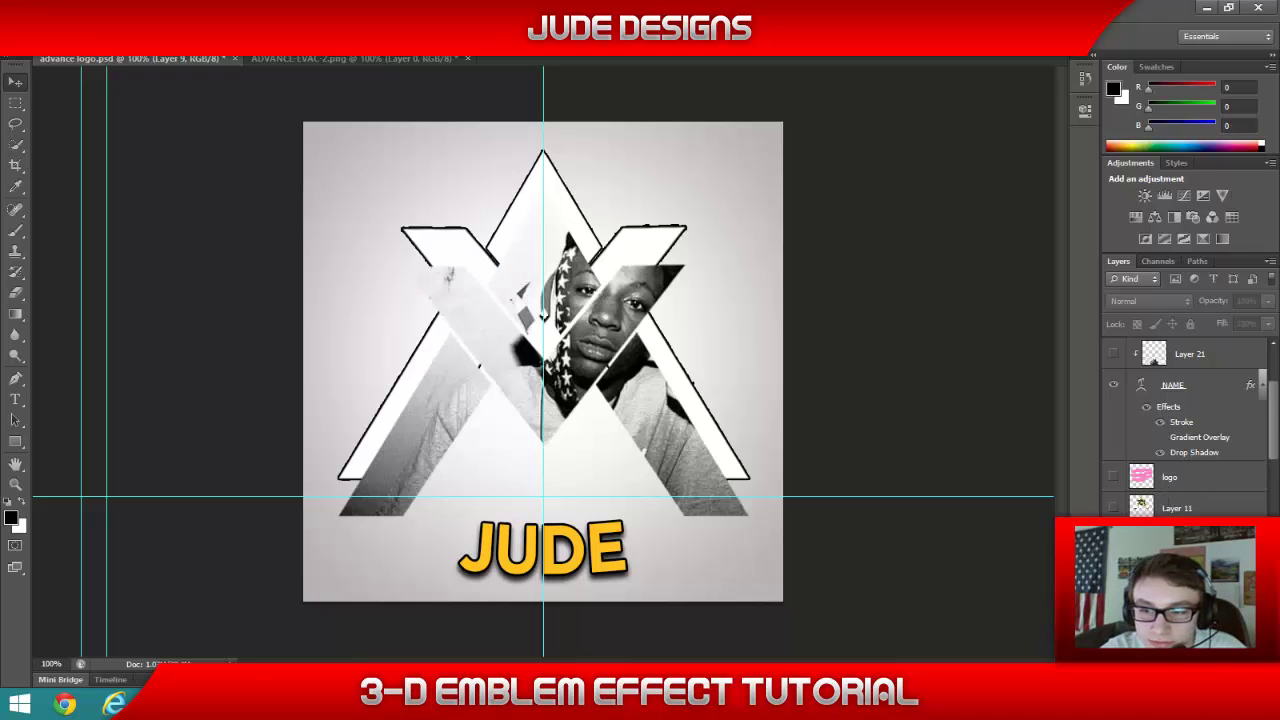
{"action": "left_click", "coordinate": [1113, 539]}
{"action": "scroll", "coordinate": [1113, 539], "scroll_direction": "down", "scroll_amount": 5}
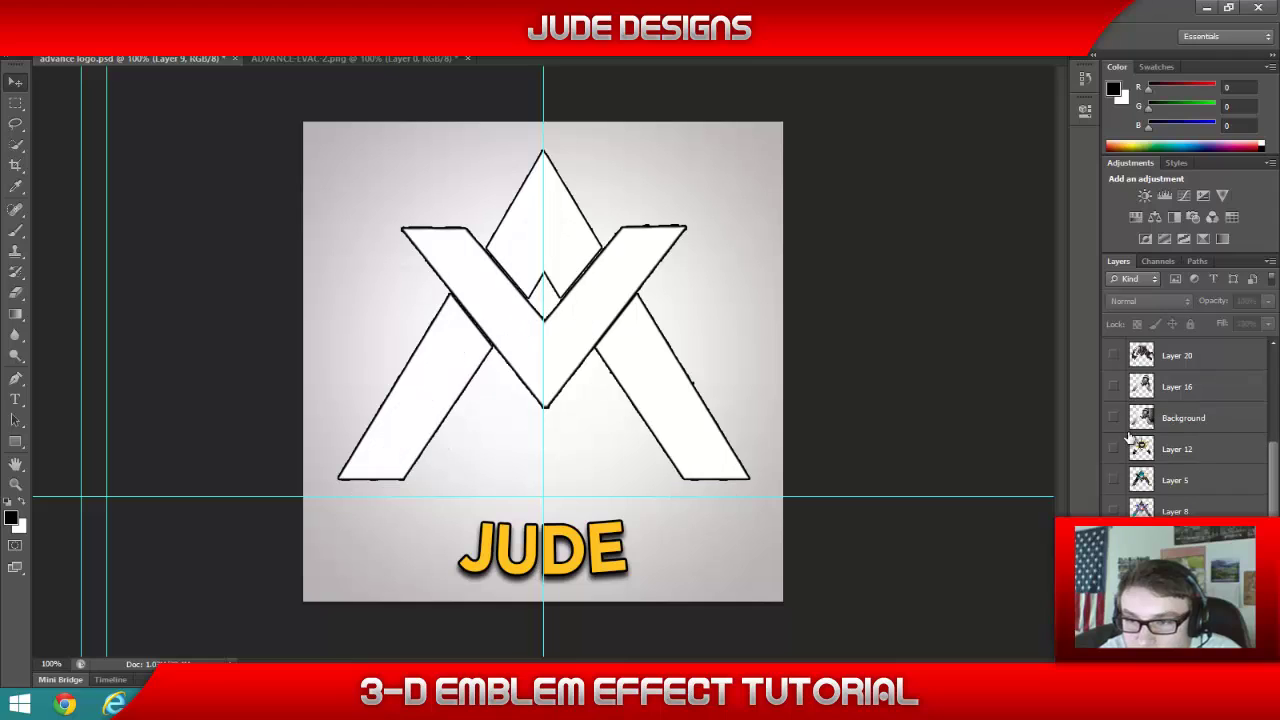
{"action": "left_click", "coordinate": [1113, 386]}
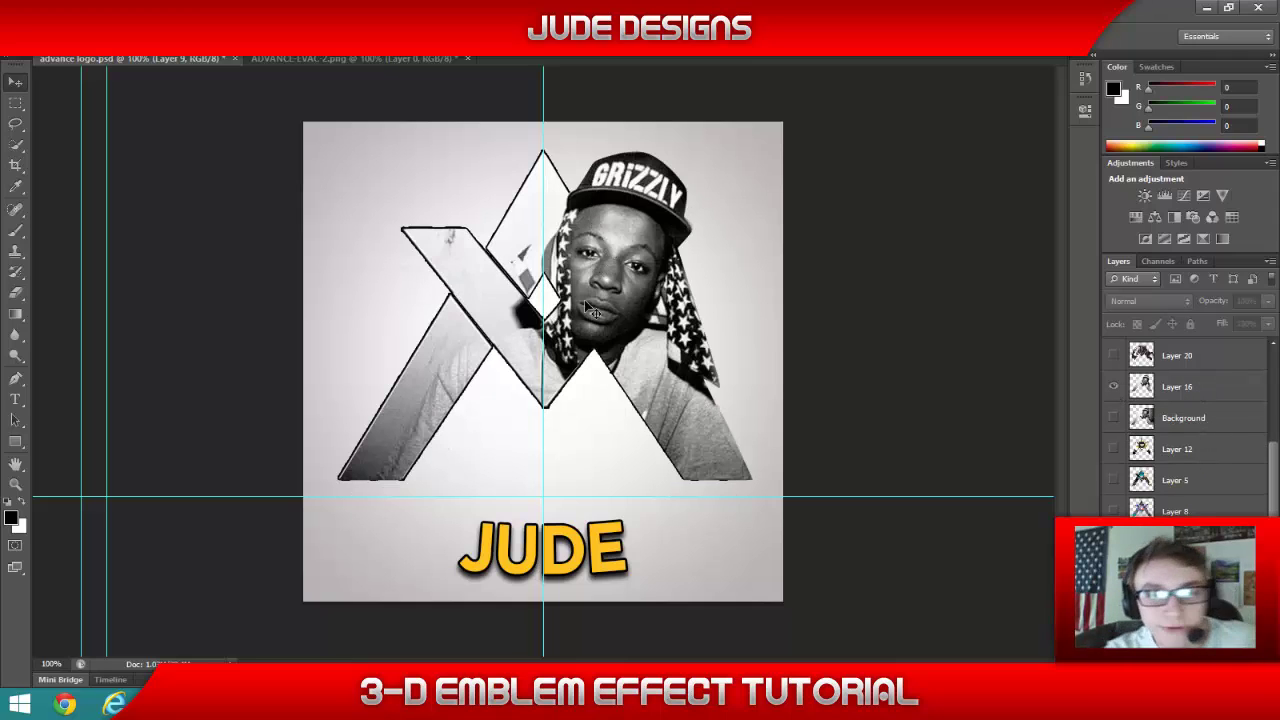
{"action": "left_click", "coordinate": [1114, 389]}
{"action": "left_click", "coordinate": [1117, 418]}
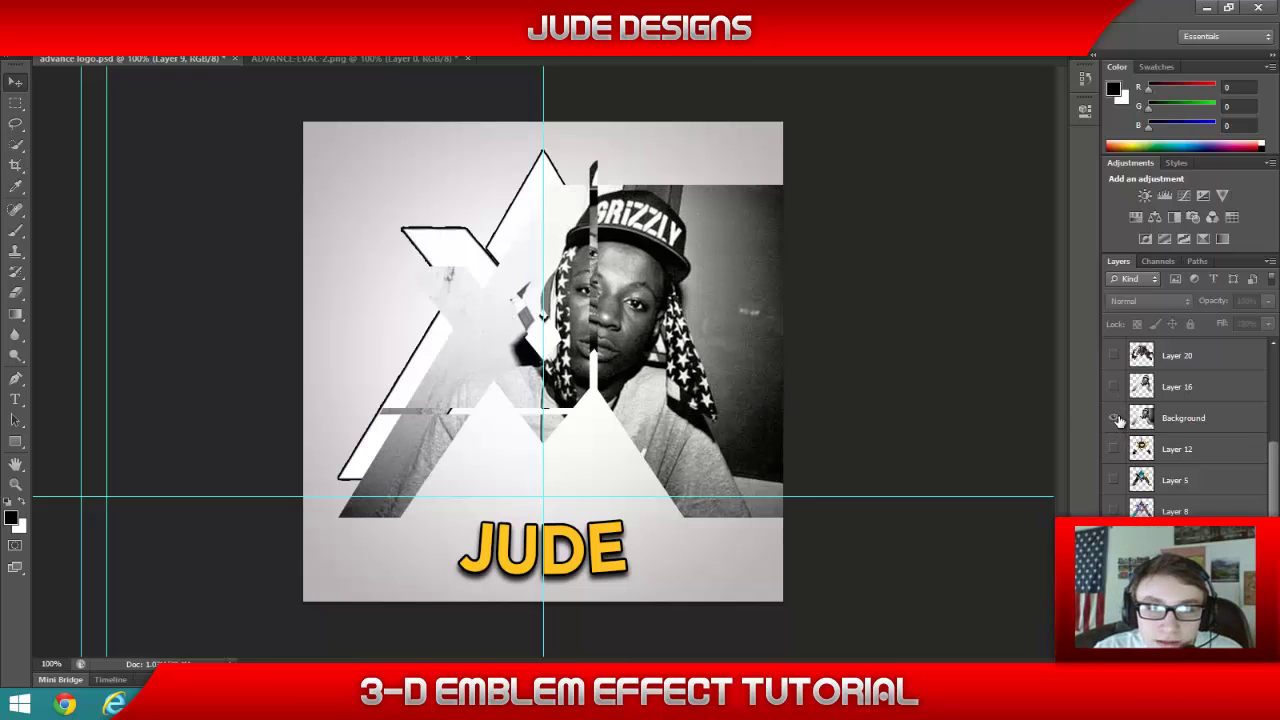
{"action": "left_click", "coordinate": [1114, 391]}
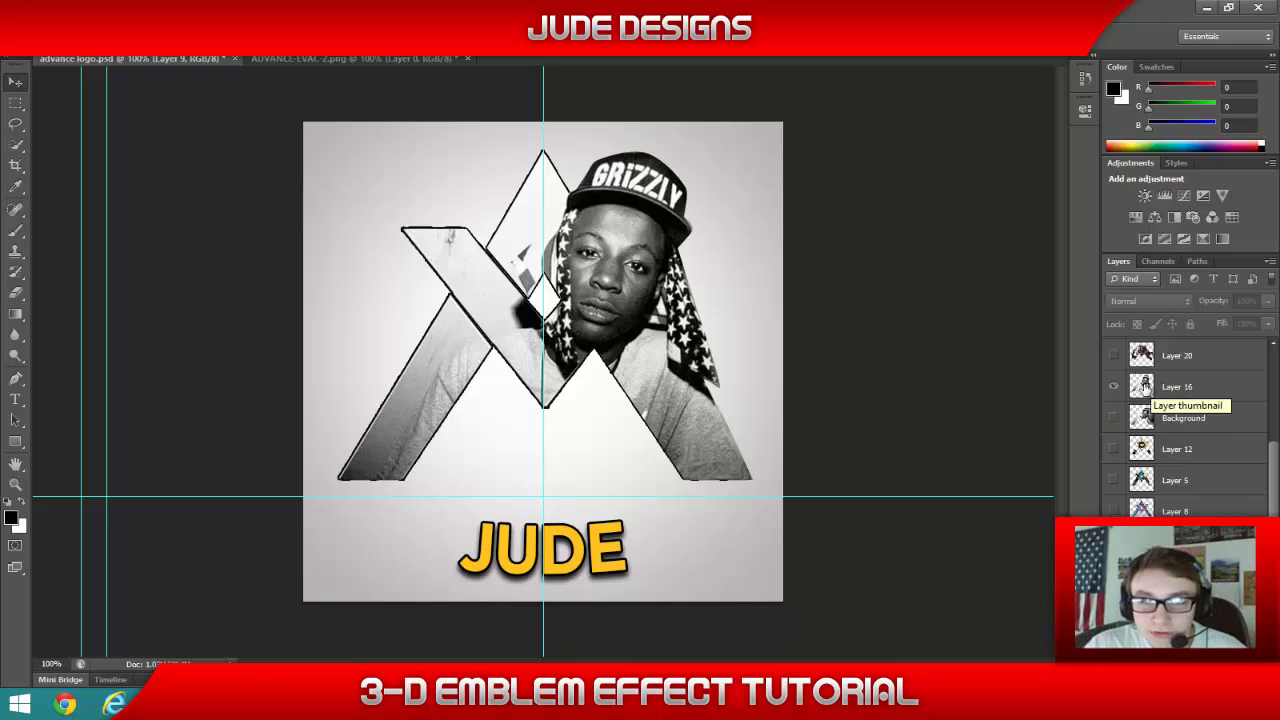
{"action": "left_click", "coordinate": [1113, 387]}
{"action": "scroll", "coordinate": [1156, 462], "scroll_direction": "down", "scroll_amount": 5}
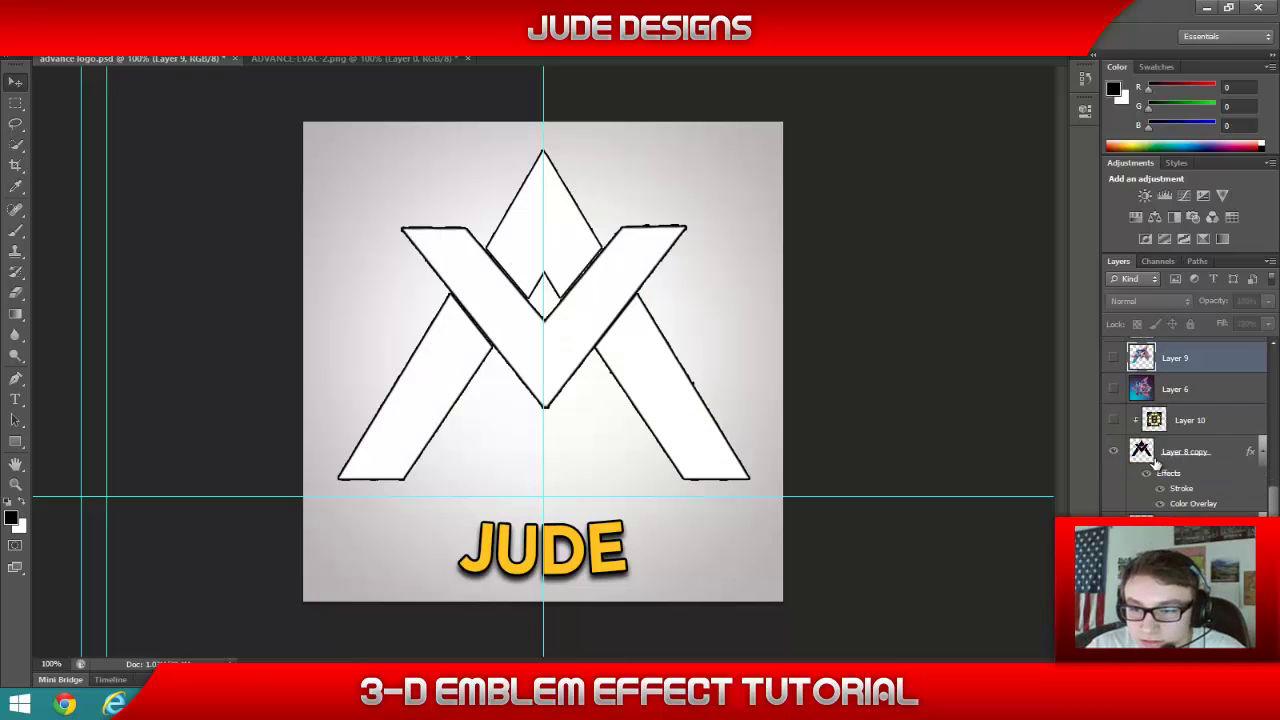
- Show Layer 6 with the crystal artwork and make it the active layer
{"action": "left_click", "coordinate": [1115, 390]}
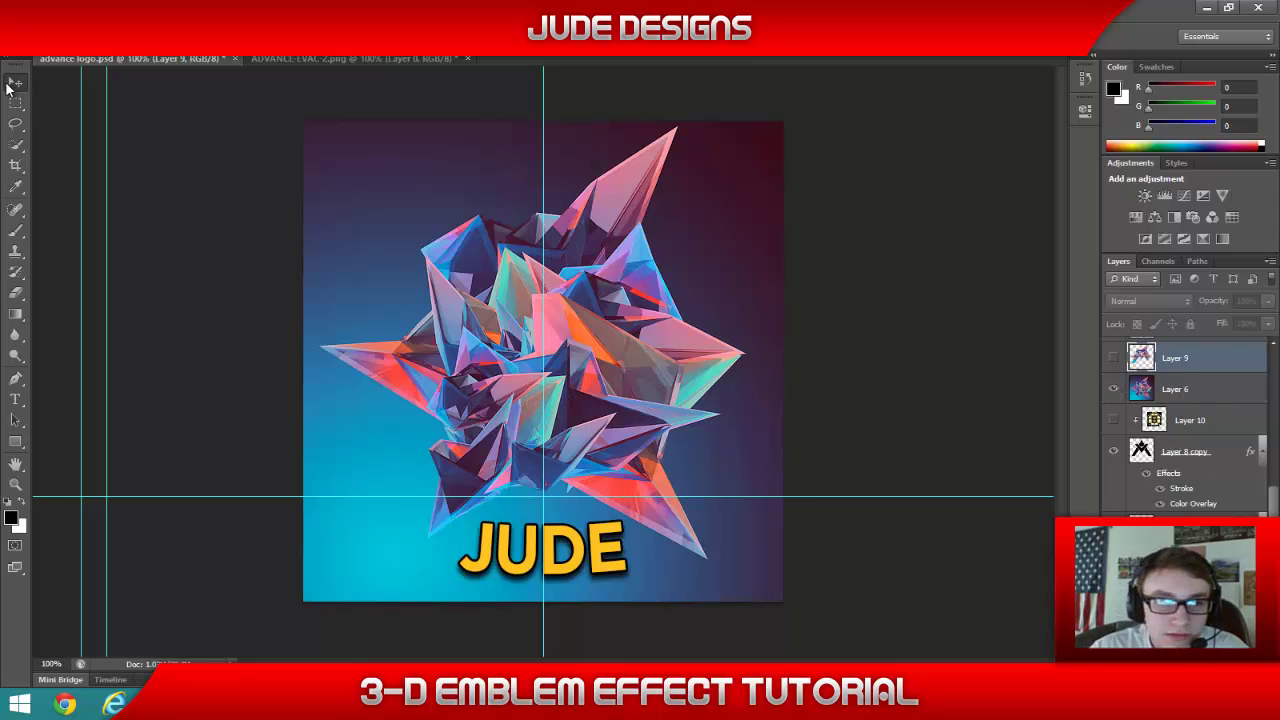
{"action": "left_click_drag", "start_coordinate": [619, 316], "coordinate": [611, 346]}
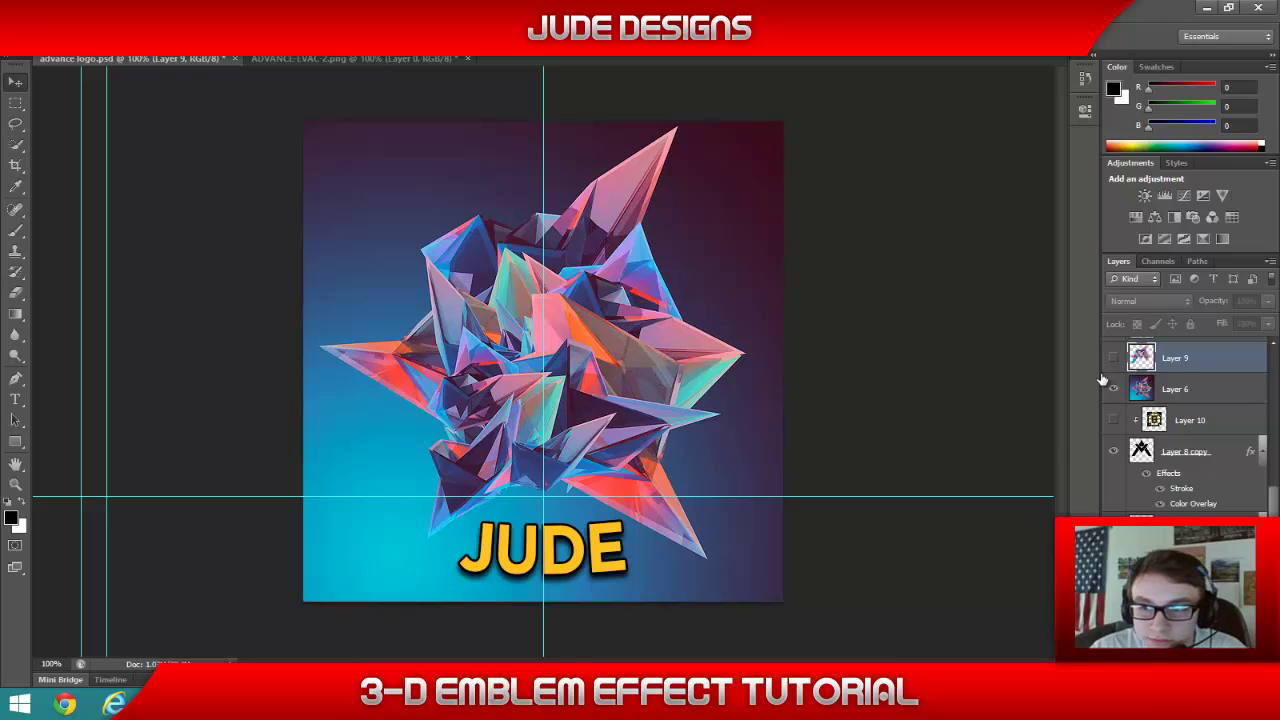
{"action": "left_click", "coordinate": [1182, 389]}
{"action": "left_click_drag", "start_coordinate": [688, 379], "coordinate": [685, 405]}
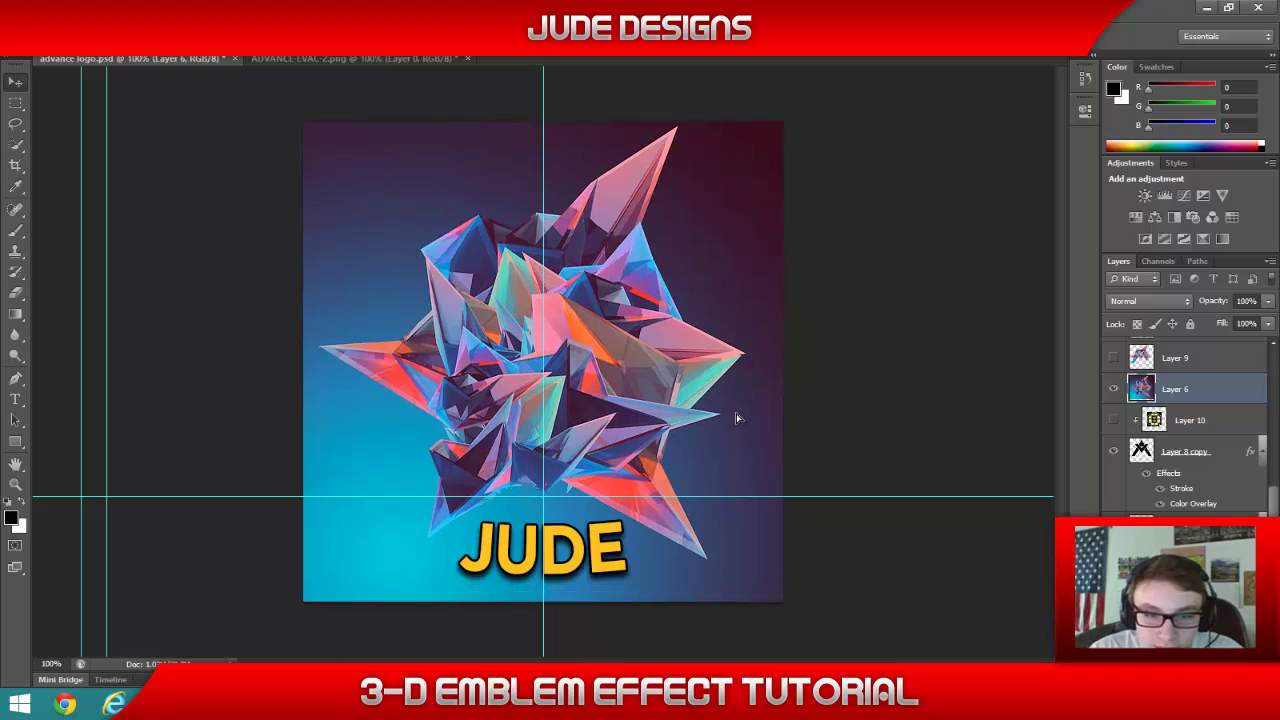
- Load Layer 6's outline as a selection and switch to the Magic Wand tool
{"action": "left_click", "coordinate": [1136, 389], "text": "ctrl"}
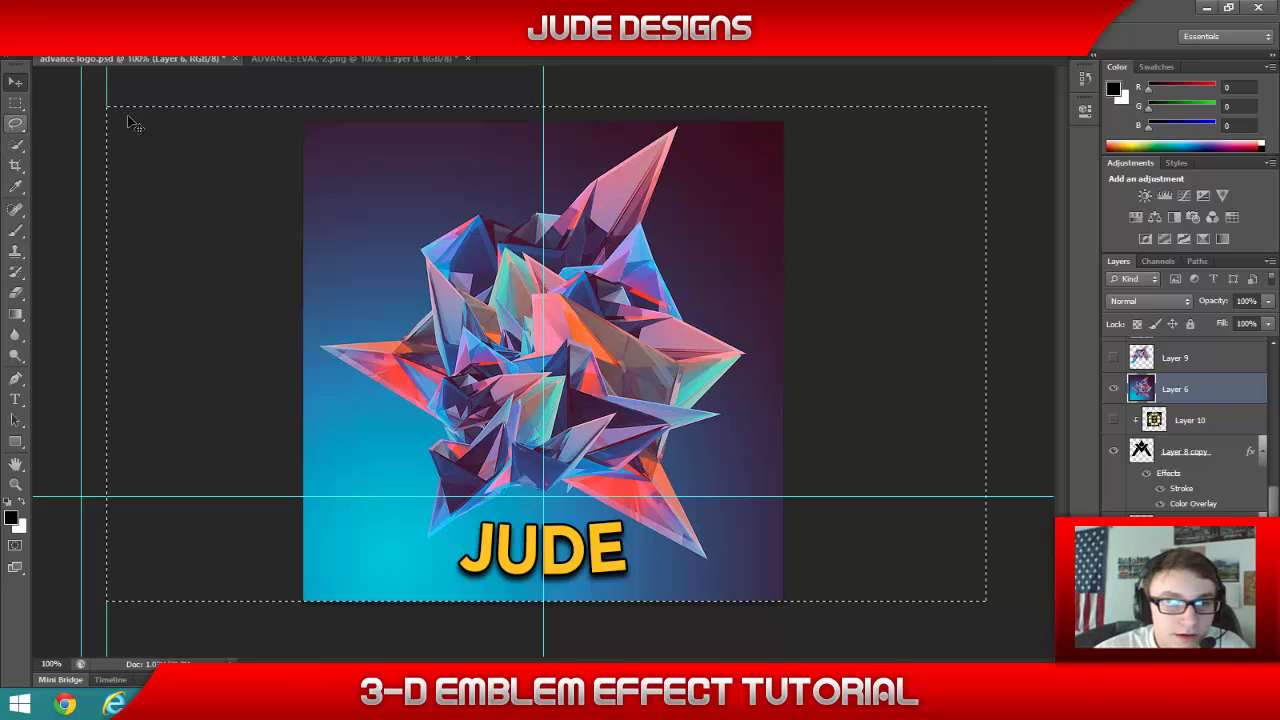
{"action": "right_click", "coordinate": [17, 127]}
{"action": "left_click", "coordinate": [23, 126]}
{"action": "right_click", "coordinate": [24, 126]}
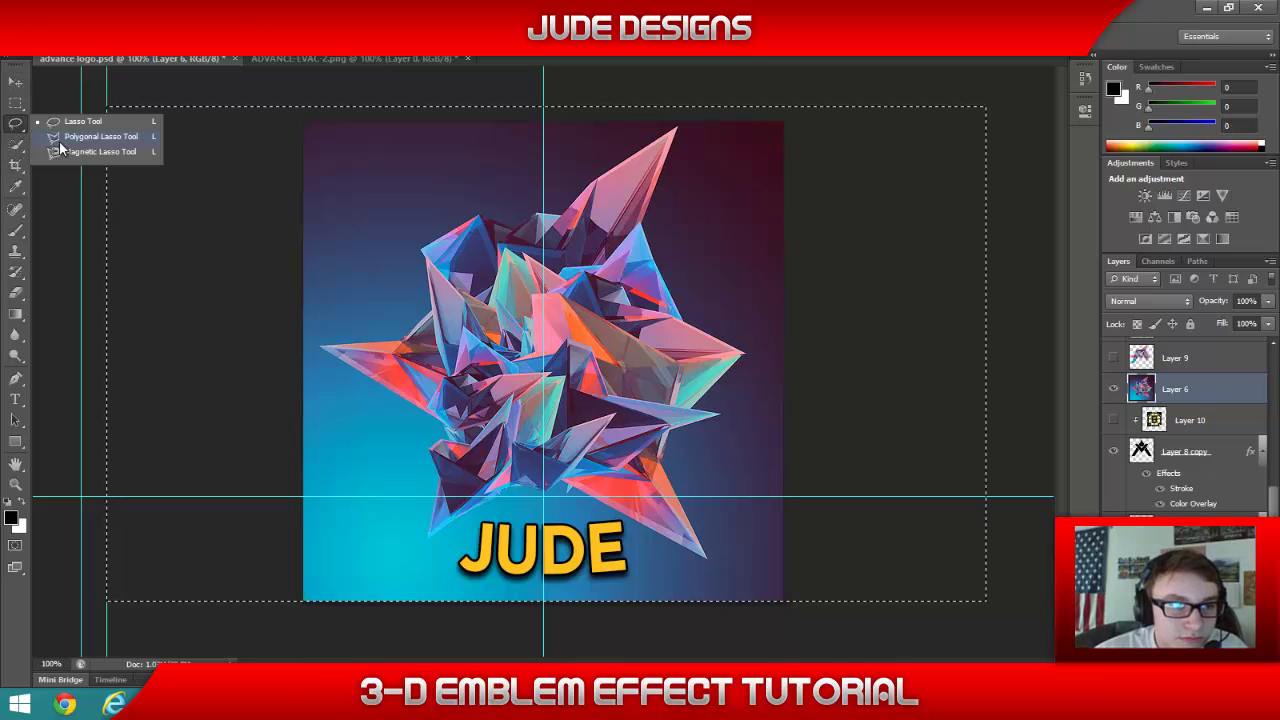
{"action": "left_click", "coordinate": [20, 148]}
{"action": "right_click", "coordinate": [16, 149]}
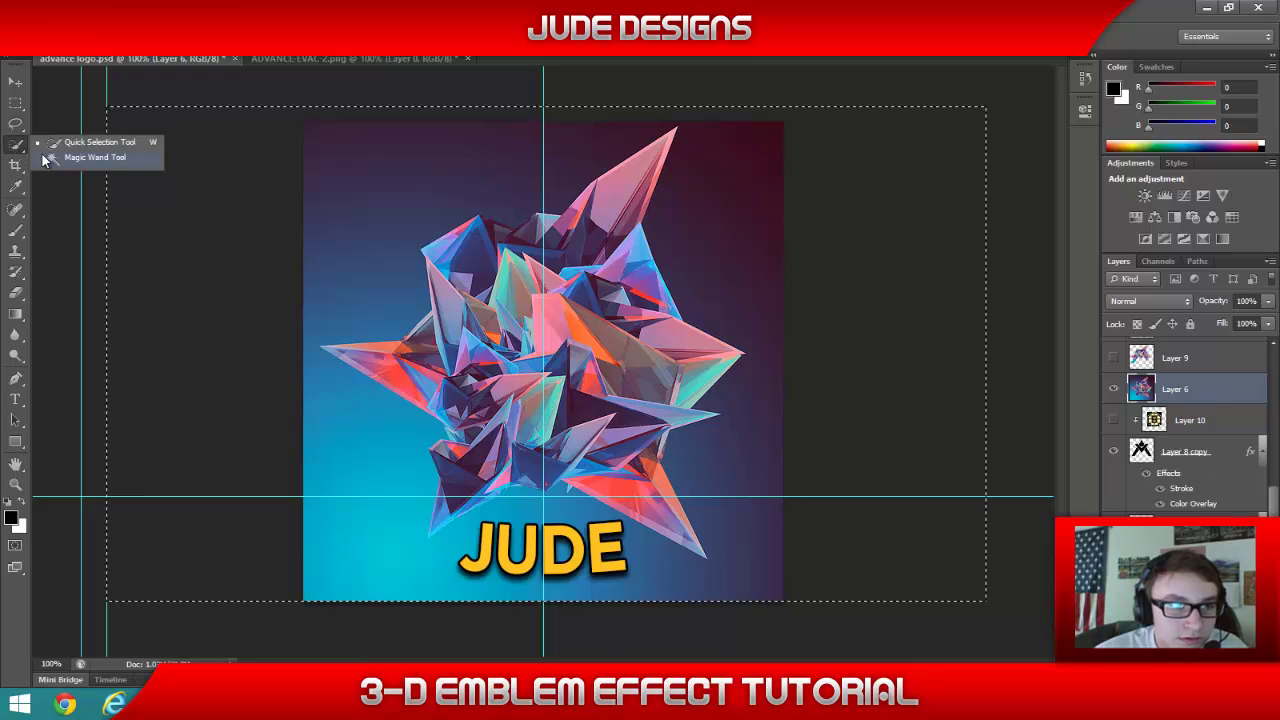
{"action": "left_click", "coordinate": [50, 157]}
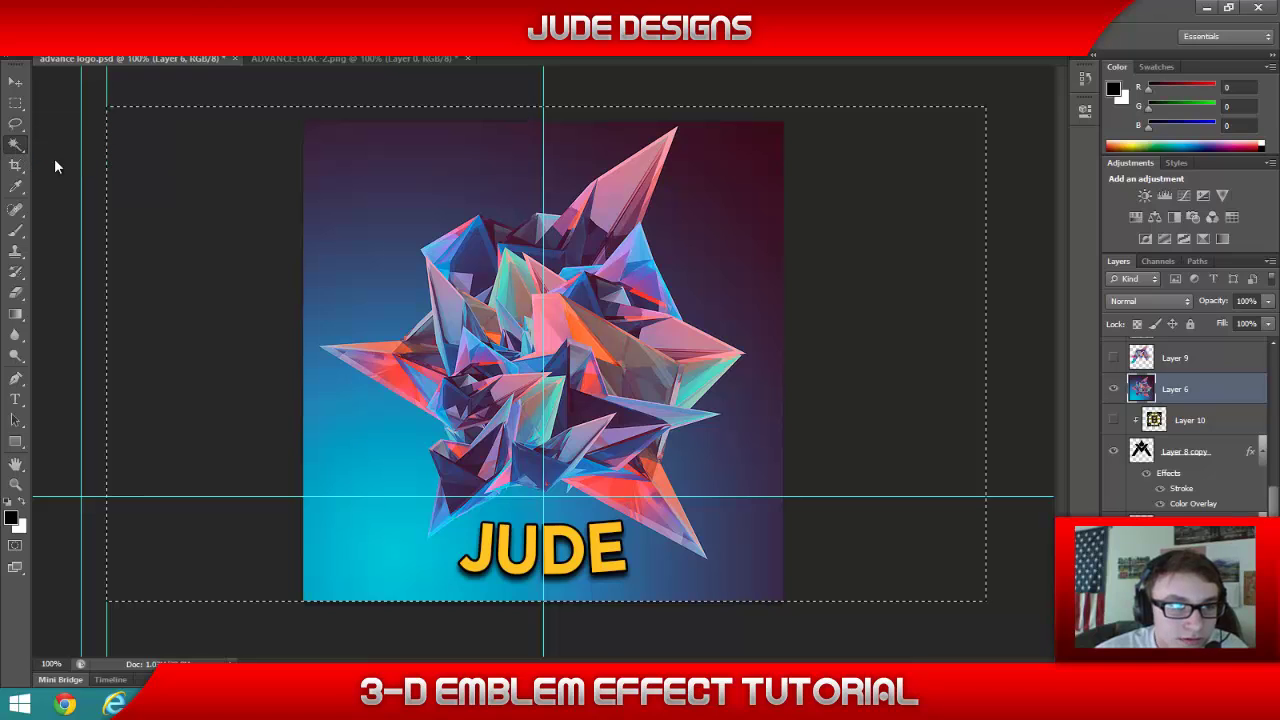
- Subtract the blue and purple background areas around the crystal from the selection with the Magic Wand
{"action": "left_click", "coordinate": [440, 198], "text": "alt"}
{"action": "left_click", "coordinate": [361, 292], "text": "alt"}
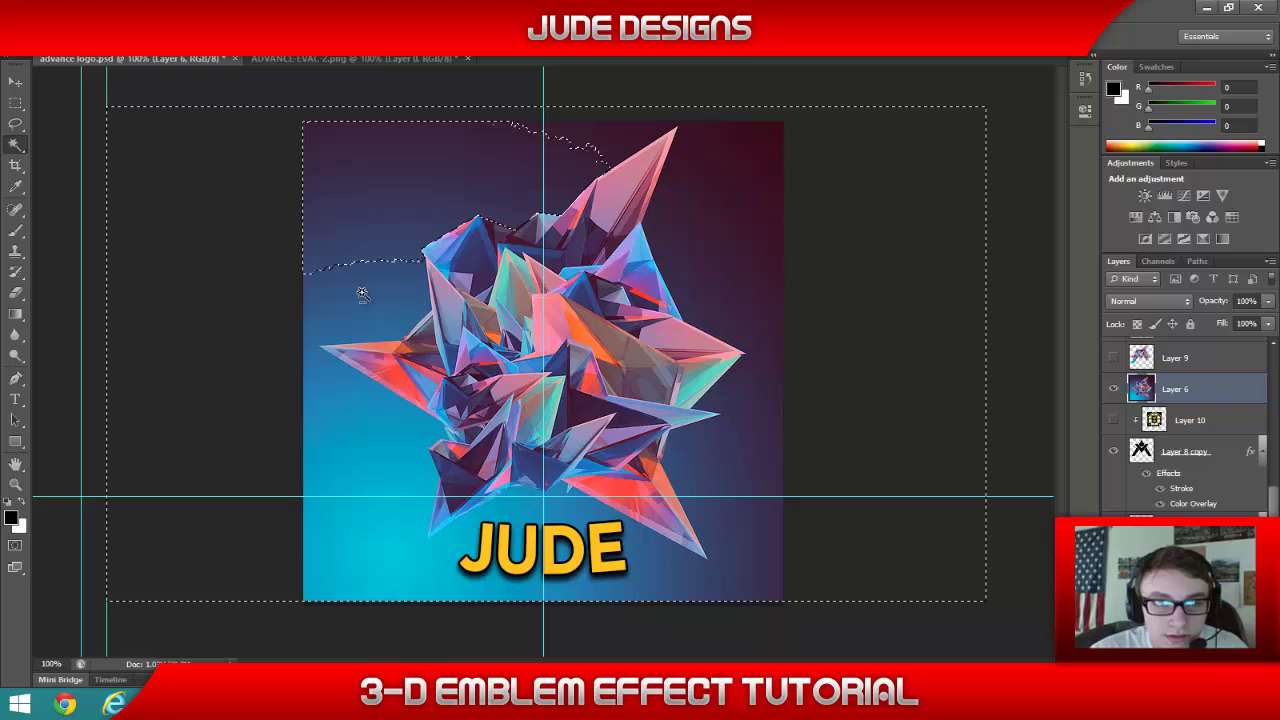
{"action": "left_click", "coordinate": [342, 426], "text": "alt"}
{"action": "left_click", "coordinate": [438, 566], "text": "alt"}
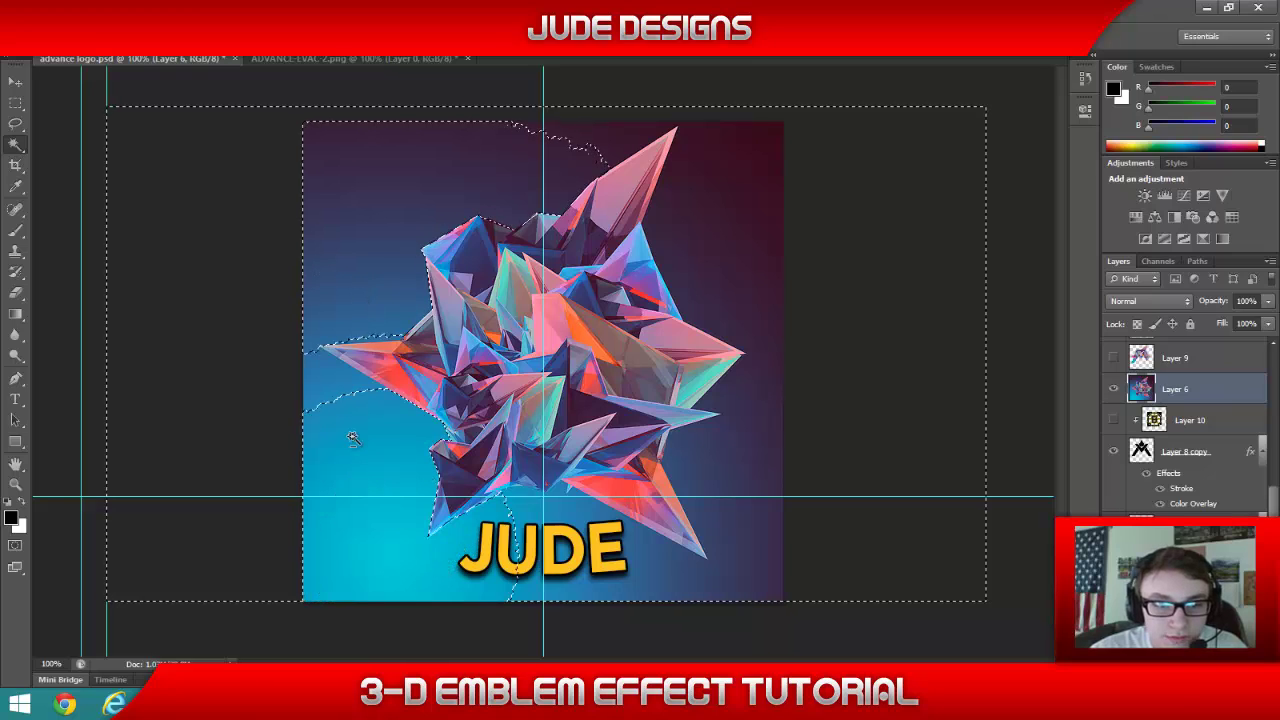
{"action": "left_click", "coordinate": [328, 381], "text": "alt"}
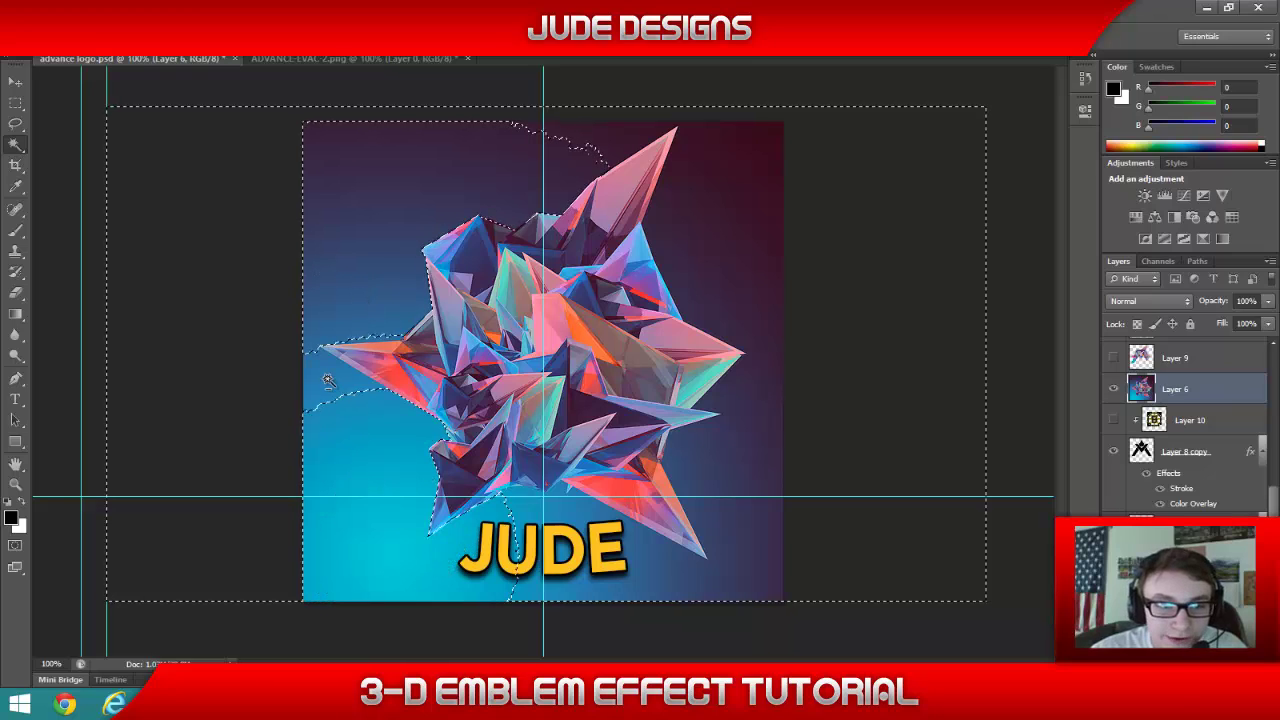
{"action": "left_click", "coordinate": [540, 514], "text": "alt"}
{"action": "left_click", "coordinate": [601, 518], "text": "alt"}
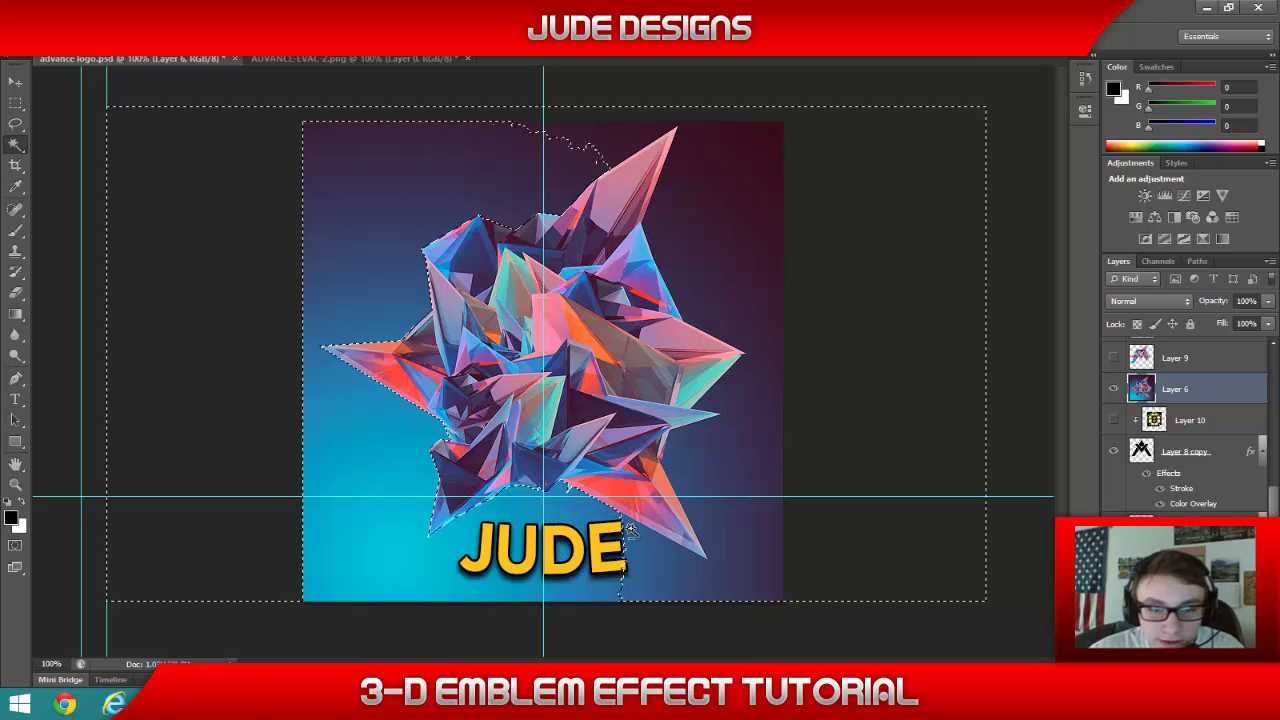
{"action": "left_click", "coordinate": [657, 538], "text": "alt"}
{"action": "left_click", "coordinate": [723, 498], "text": "alt"}
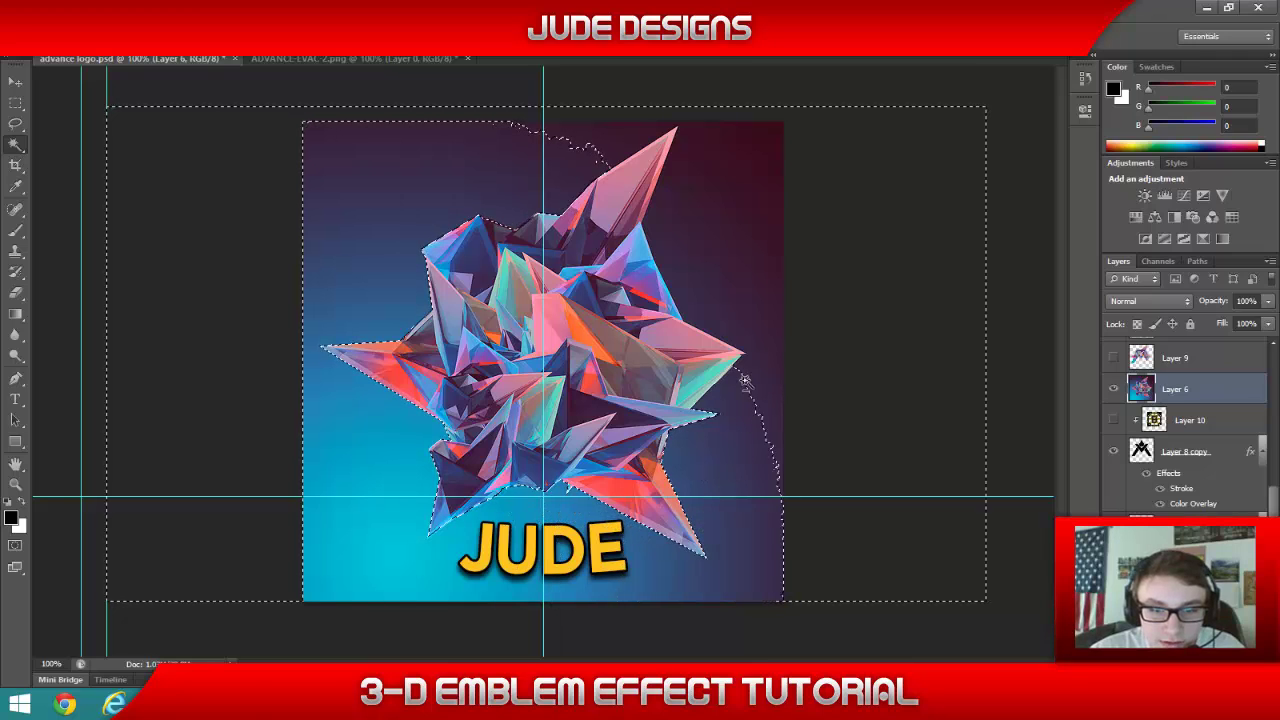
{"action": "left_click", "coordinate": [745, 232], "text": "alt"}
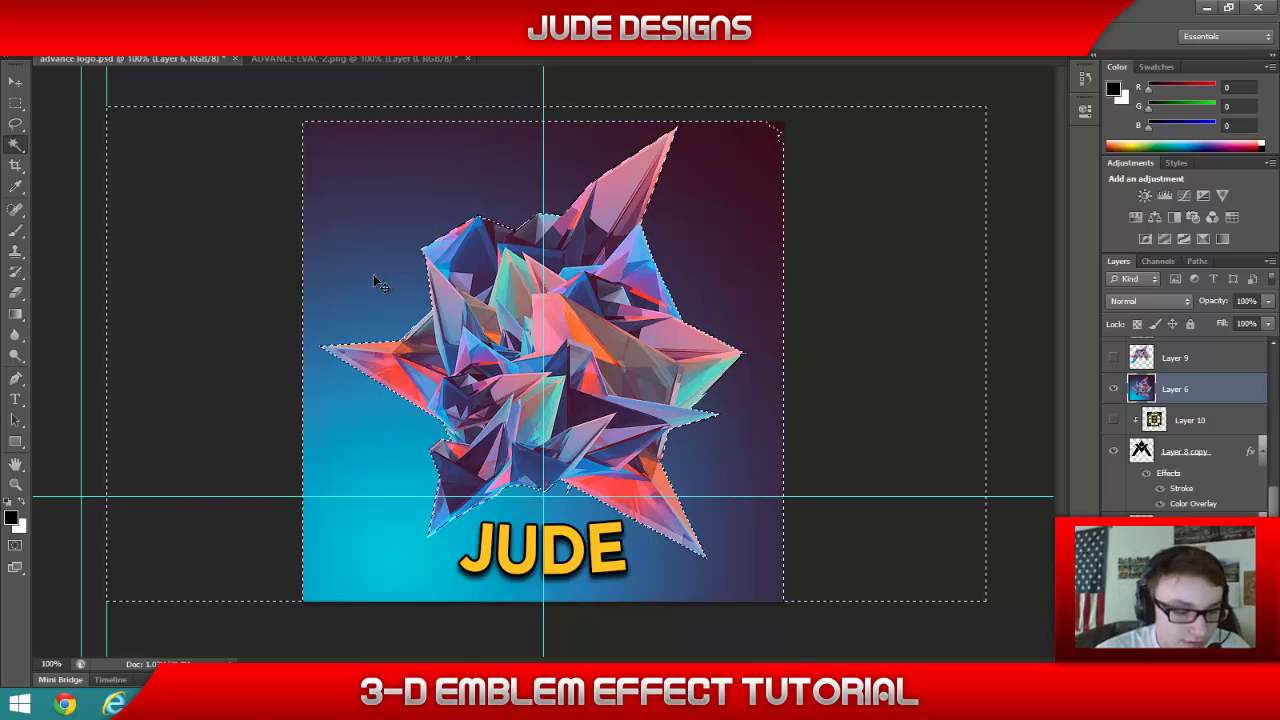
- Copy the selected crystal to its own layer, hide Layer 6 and centre the cutout over the emblem
{"action": "key", "text": "ctrl+j"}
{"action": "left_click", "coordinate": [1114, 423]}
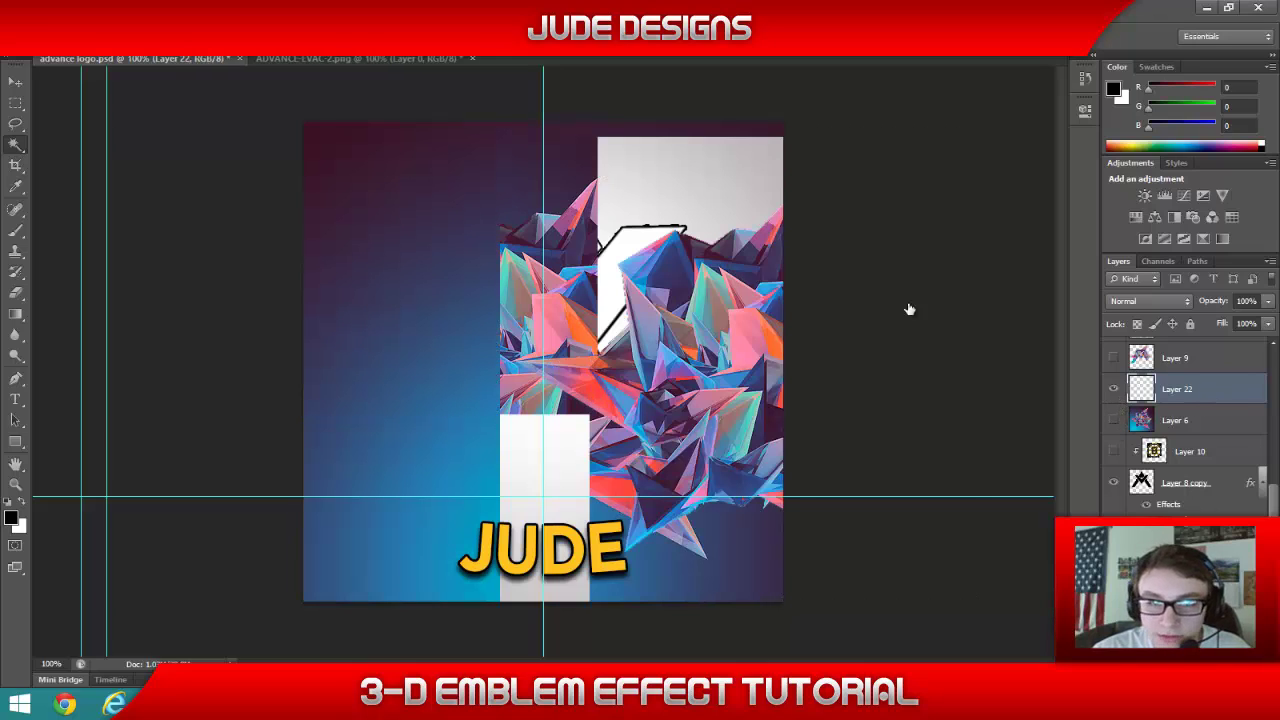
{"action": "left_click", "coordinate": [16, 78]}
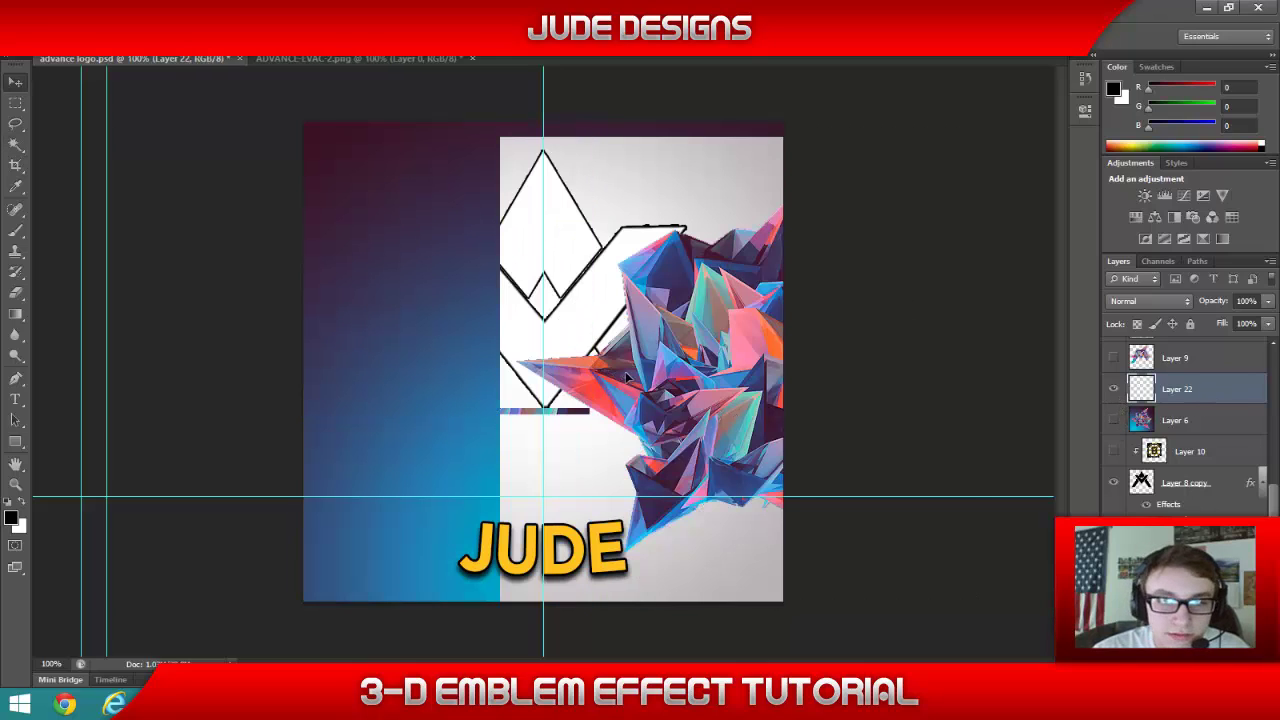
{"action": "left_click_drag", "start_coordinate": [542, 320], "coordinate": [528, 371]}
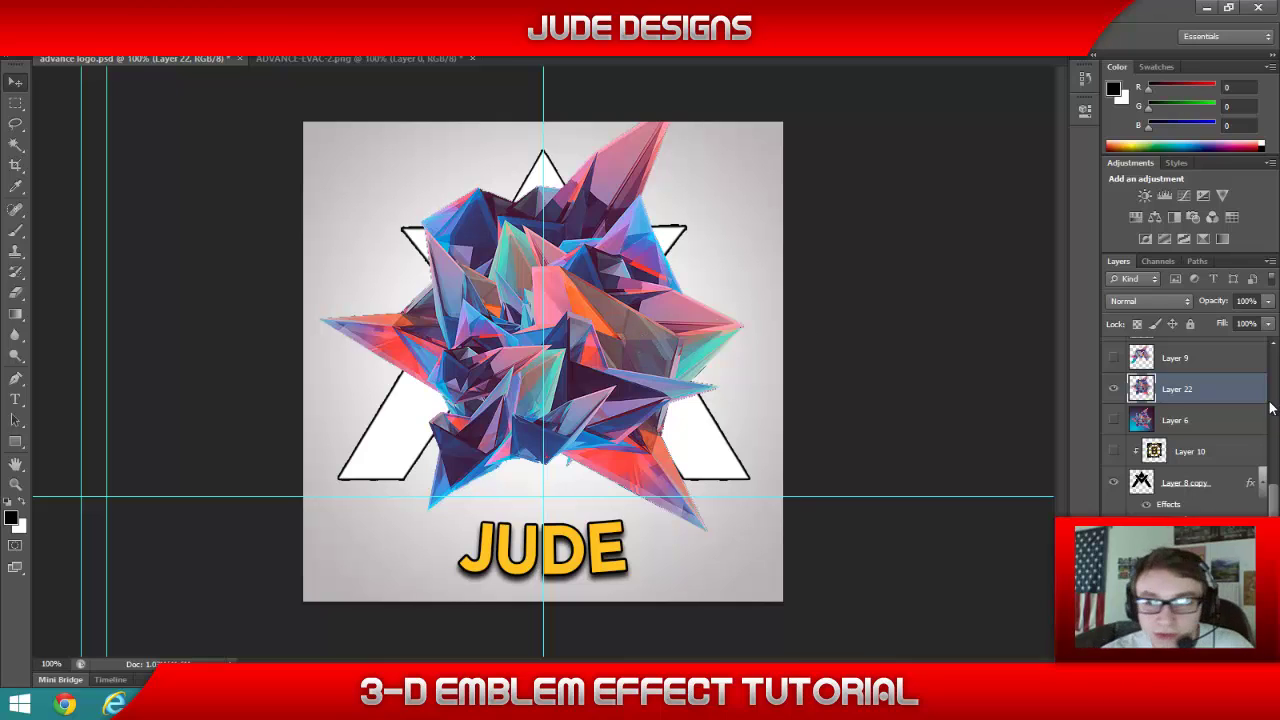
- Copy the crystal area inside Layer 8 copy's emblem outline to a new layer, hide the full crystal and align the piece with the emblem
{"action": "scroll", "coordinate": [1236, 402], "scroll_direction": "down", "scroll_amount": 2}
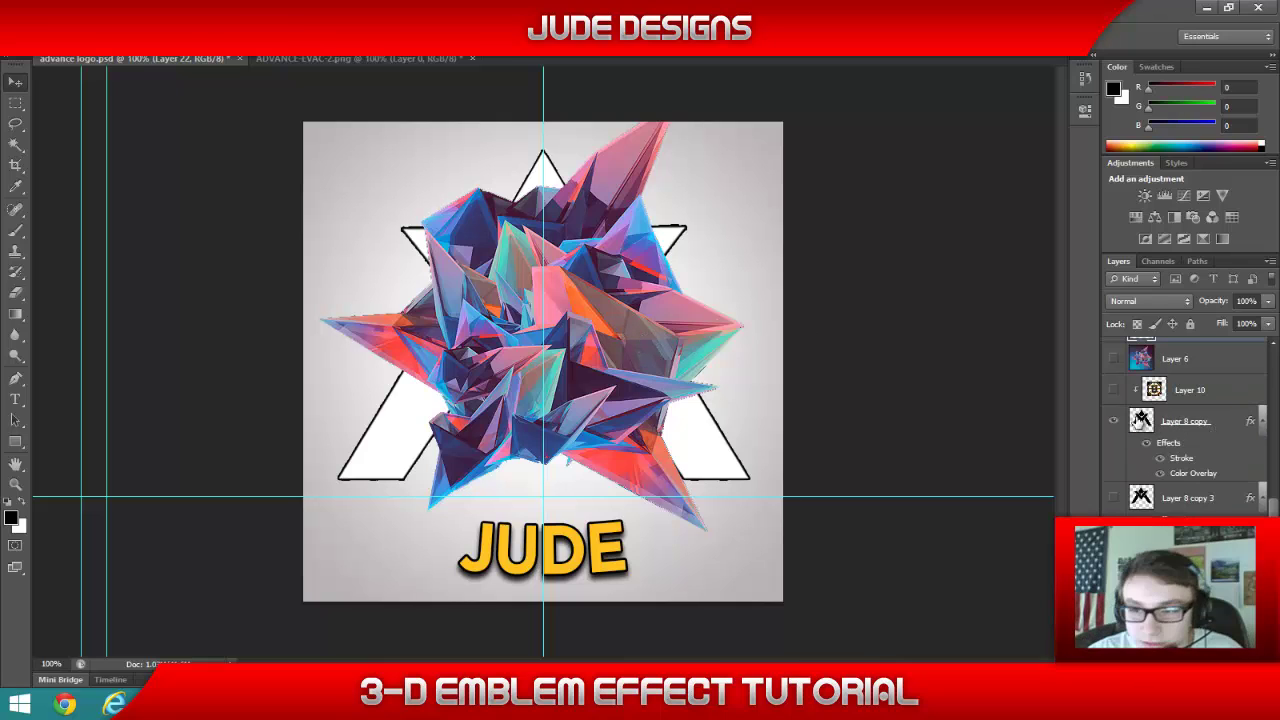
{"action": "left_click", "coordinate": [1141, 421], "text": "ctrl"}
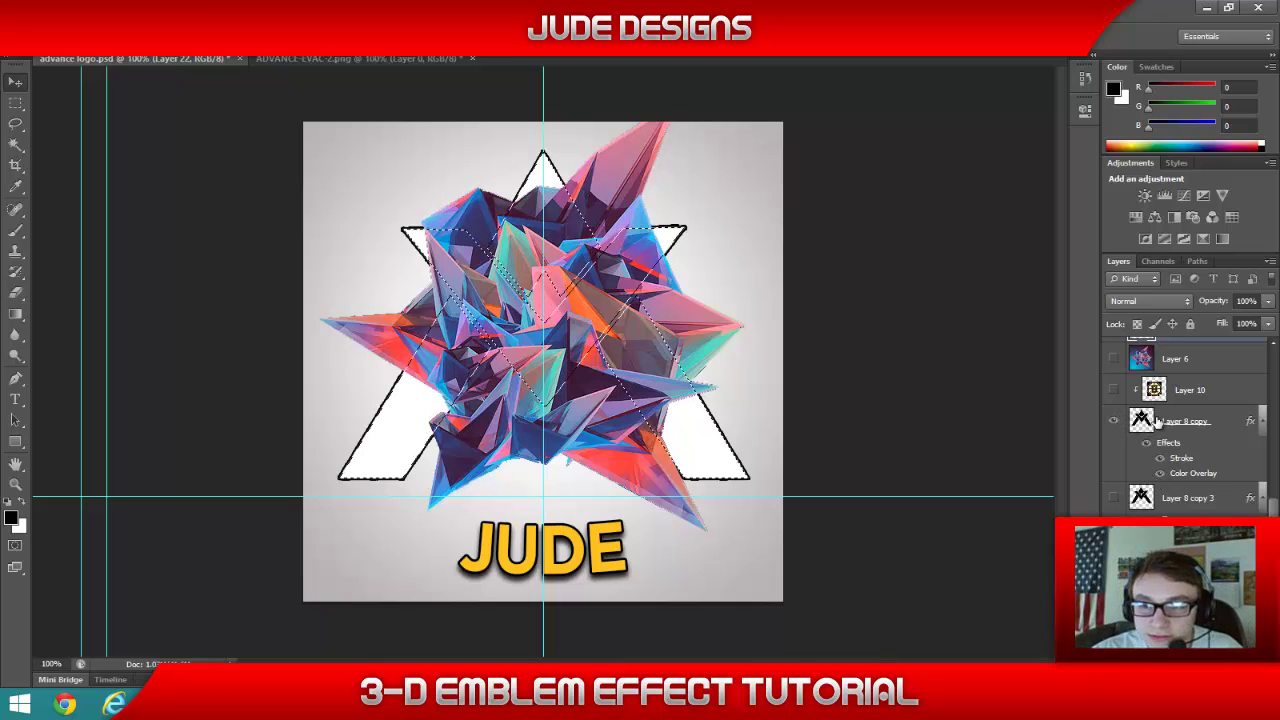
{"action": "scroll", "coordinate": [1190, 460], "scroll_direction": "up", "scroll_amount": 4}
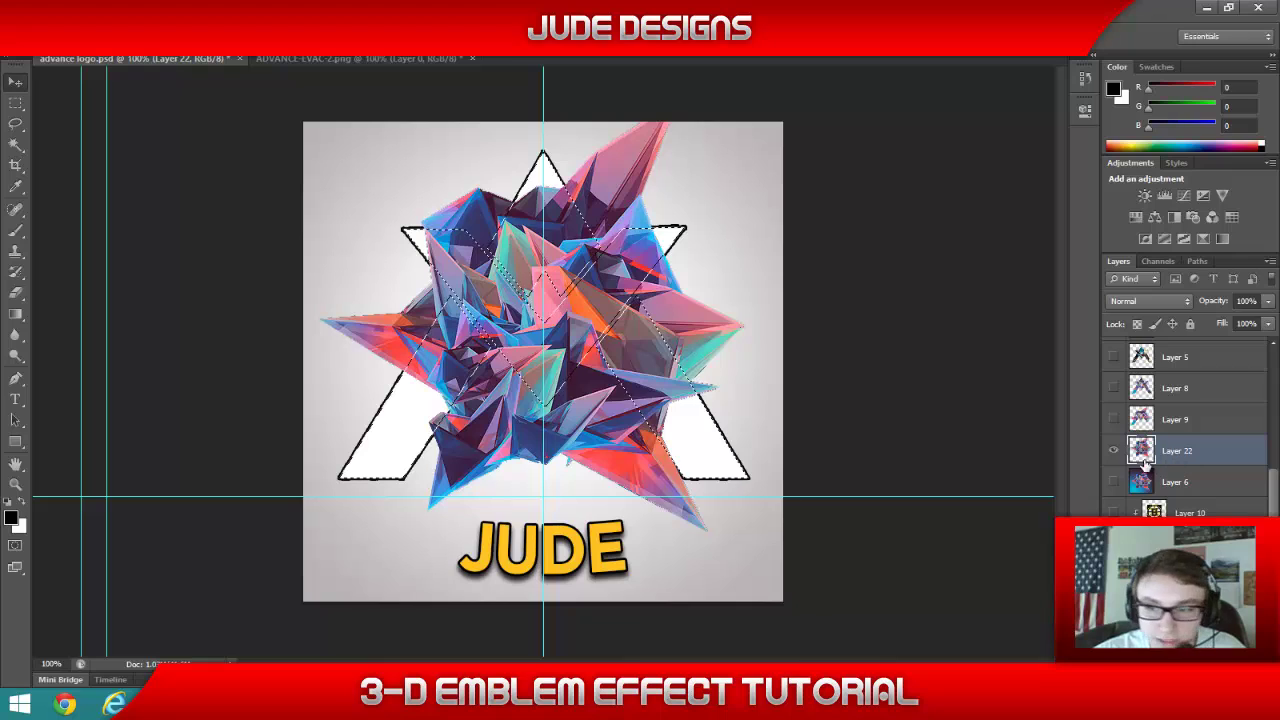
{"action": "key", "text": "ctrl+v"}
{"action": "left_click", "coordinate": [1114, 483]}
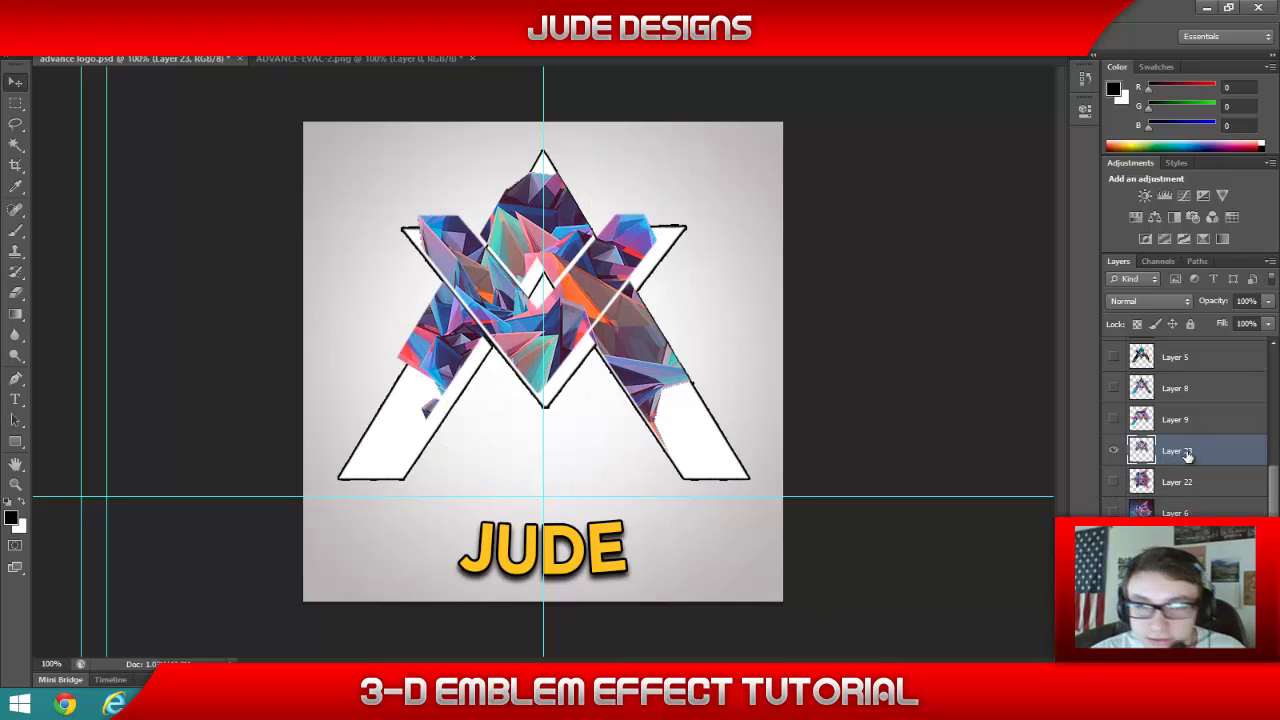
{"action": "left_click_drag", "start_coordinate": [608, 274], "coordinate": [618, 289]}
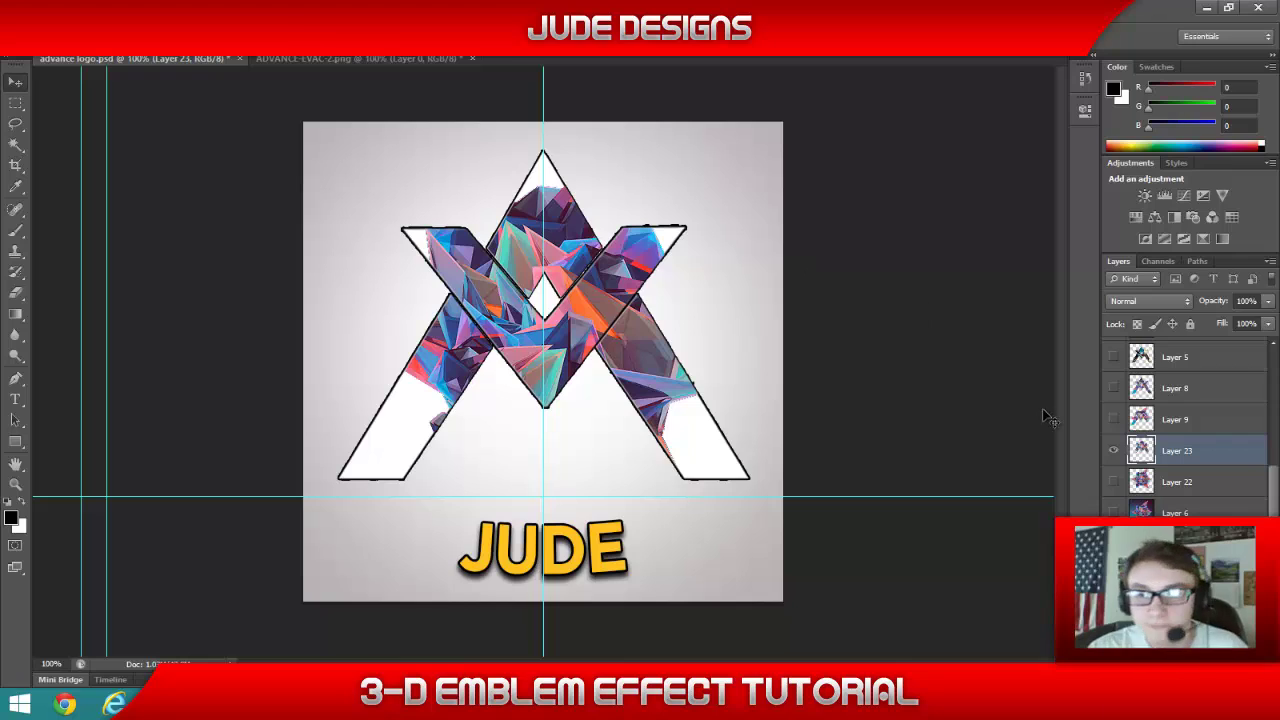
- Compare the full crystal cutout with the emblem-shaped copy by toggling their visibility, leaving only the emblem-shaped copy shown
{"action": "left_click", "coordinate": [1113, 450]}
{"action": "left_click", "coordinate": [1116, 483]}
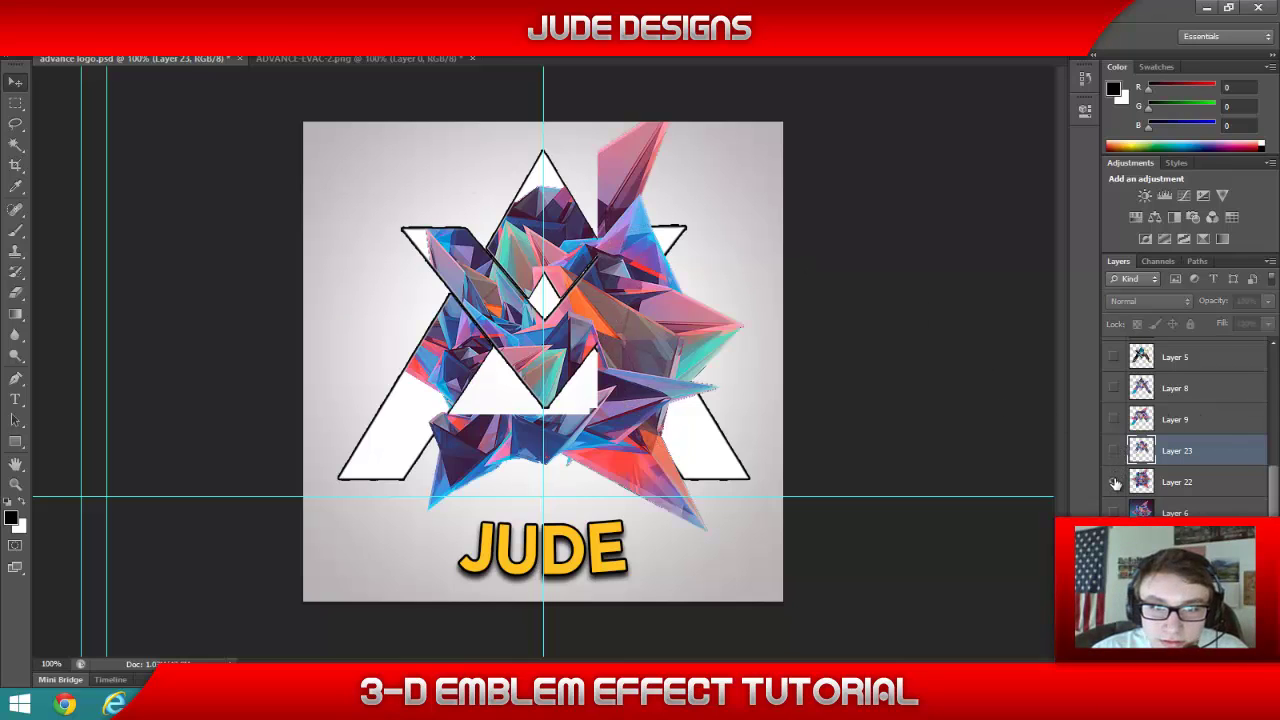
{"action": "left_click", "coordinate": [1116, 483]}
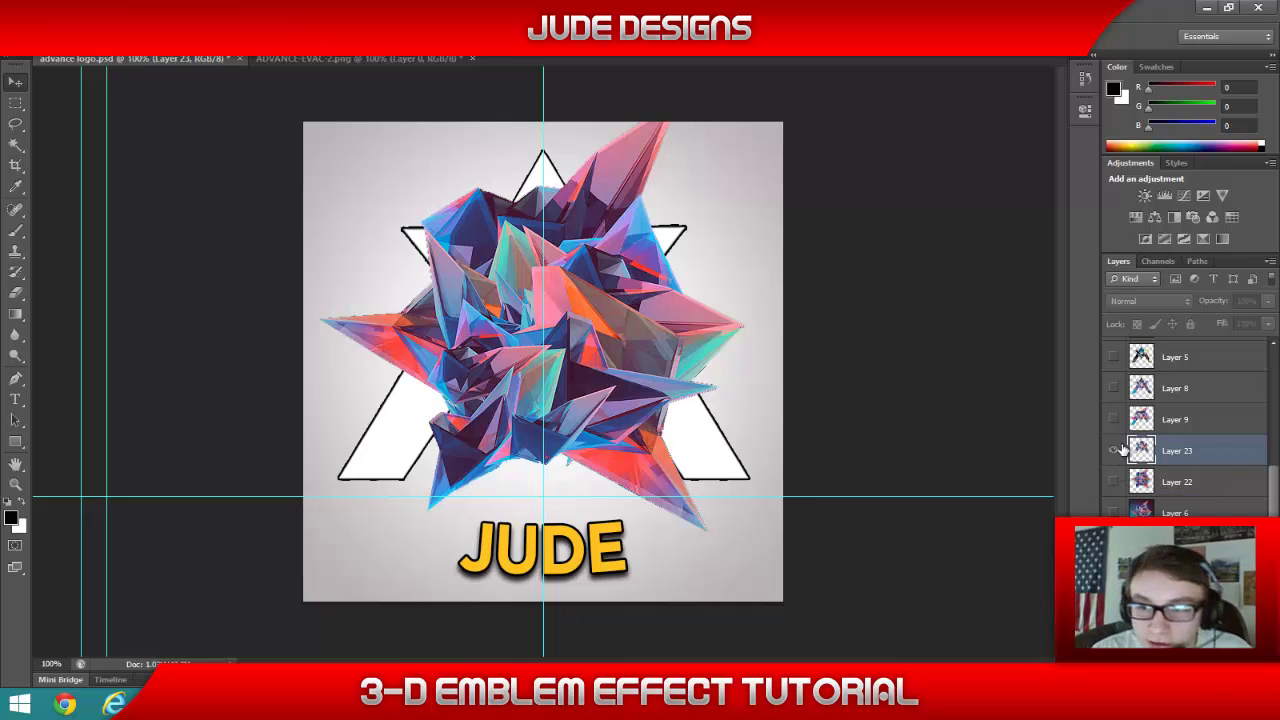
{"action": "left_click", "coordinate": [1118, 452]}
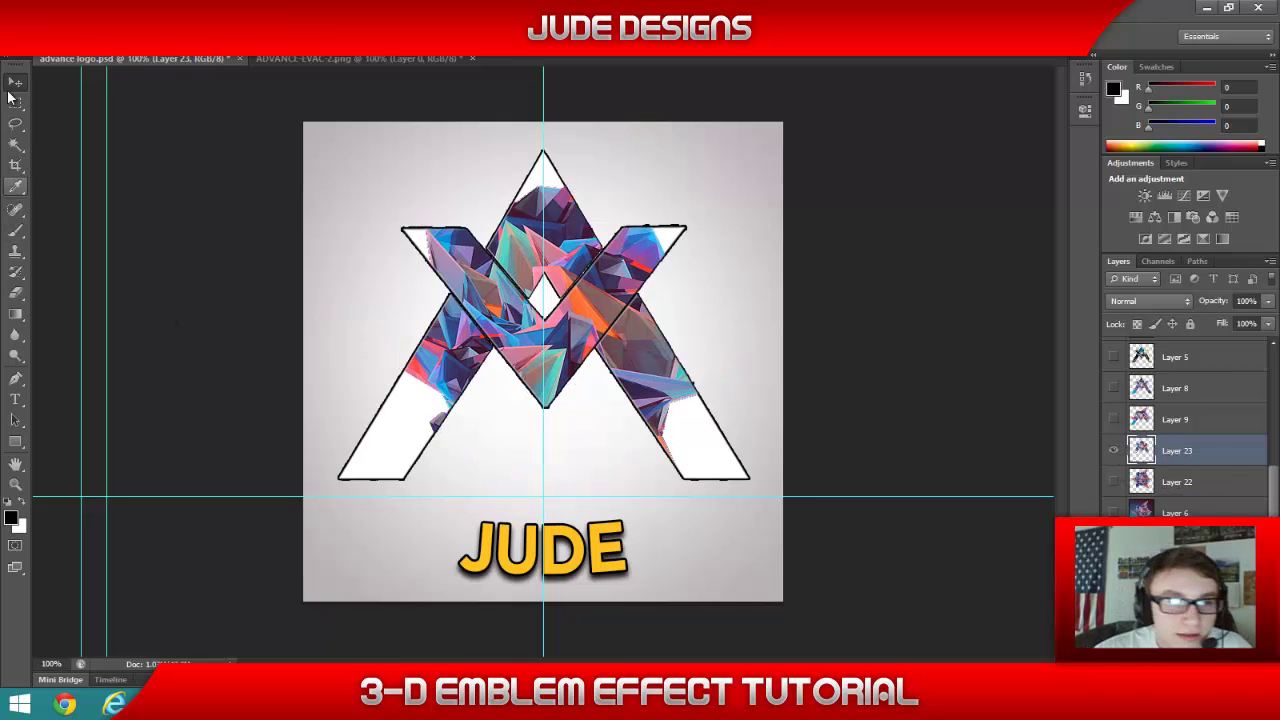
- Switch from Layer 23 to the full crystal on Layer 22 and load Layer 8 copy's emblem outline as a selection
{"action": "left_click", "coordinate": [1116, 452]}
{"action": "left_click", "coordinate": [1115, 482]}
{"action": "left_click", "coordinate": [1177, 489]}
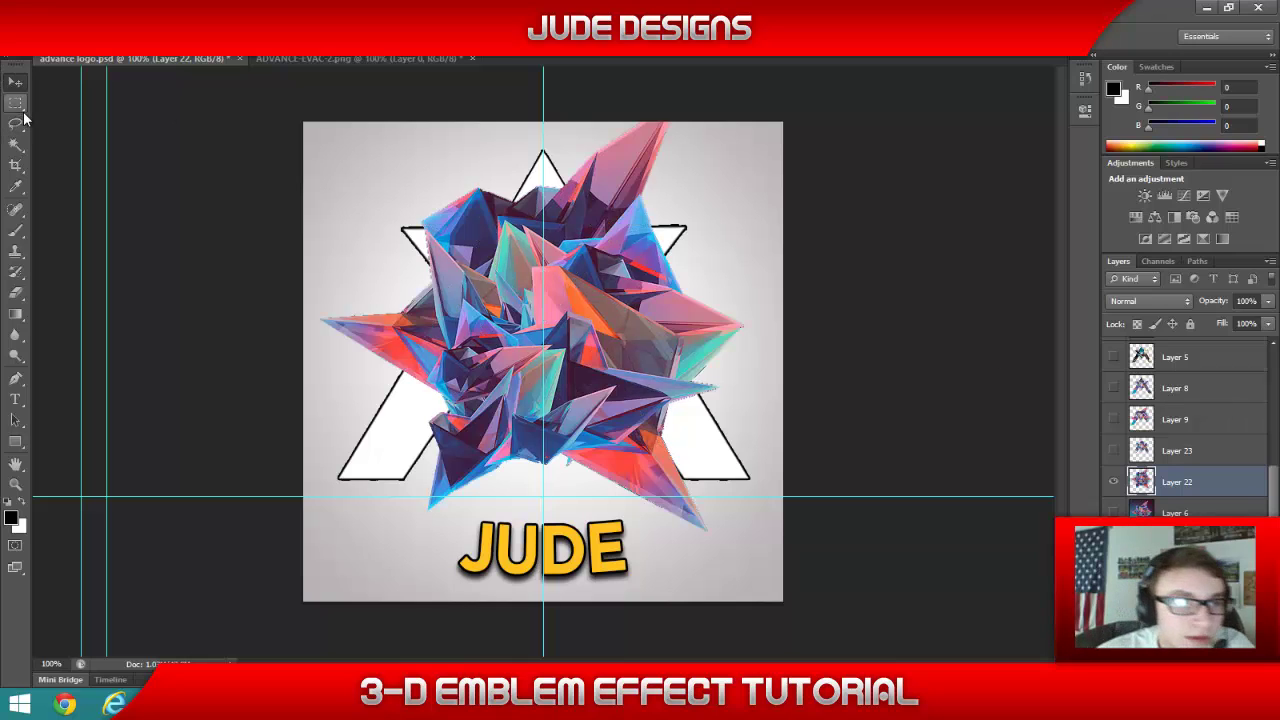
{"action": "left_click", "coordinate": [15, 379]}
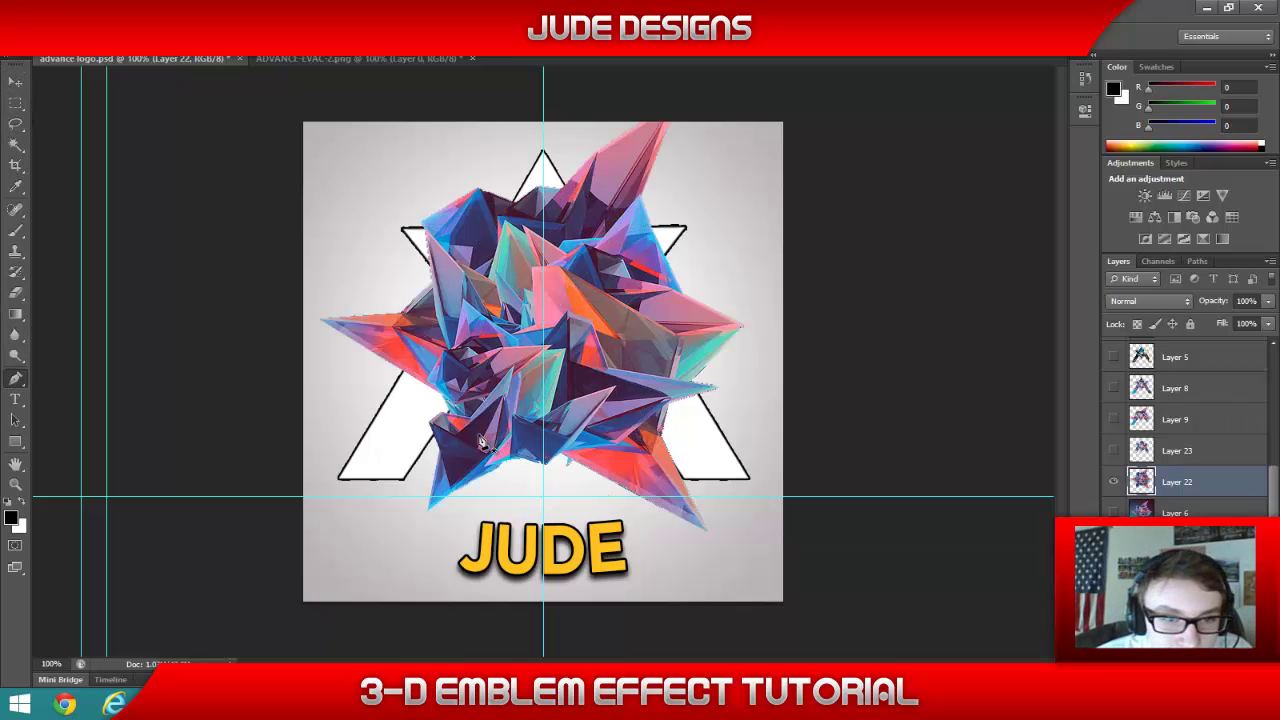
{"action": "scroll", "coordinate": [1185, 430], "scroll_direction": "down", "scroll_amount": 2}
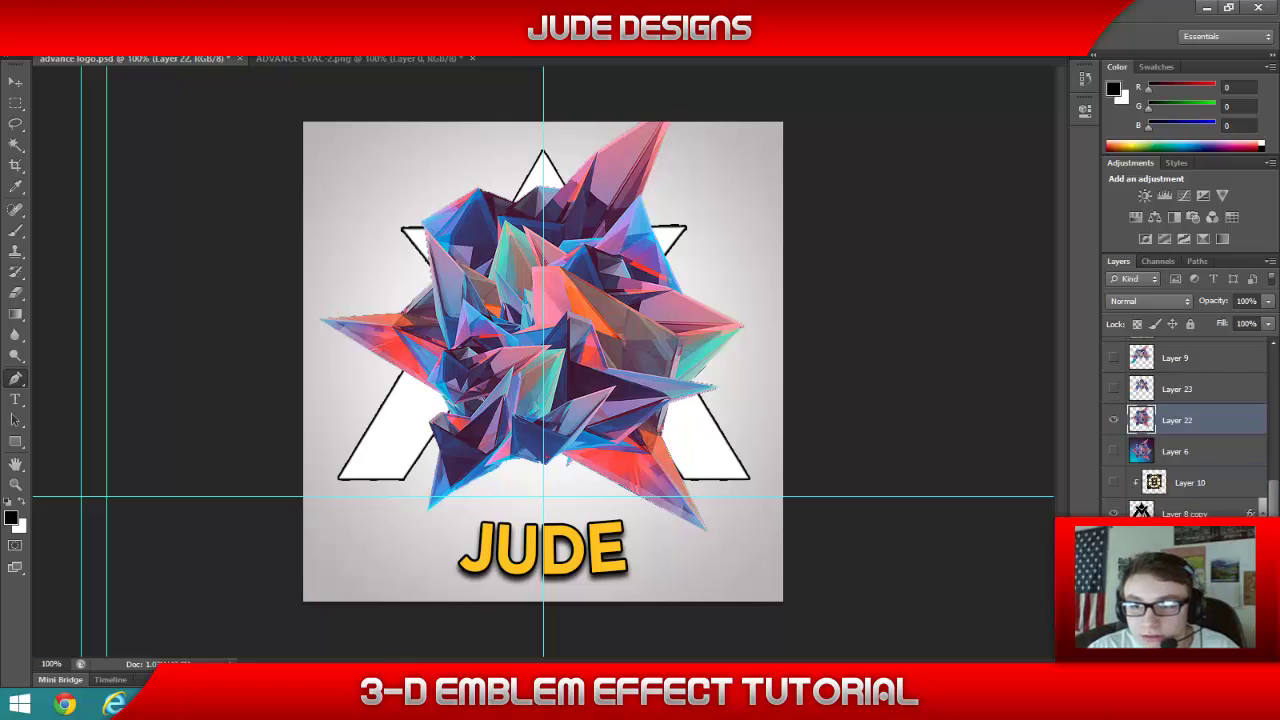
{"action": "left_click", "coordinate": [1141, 512], "text": "ctrl"}
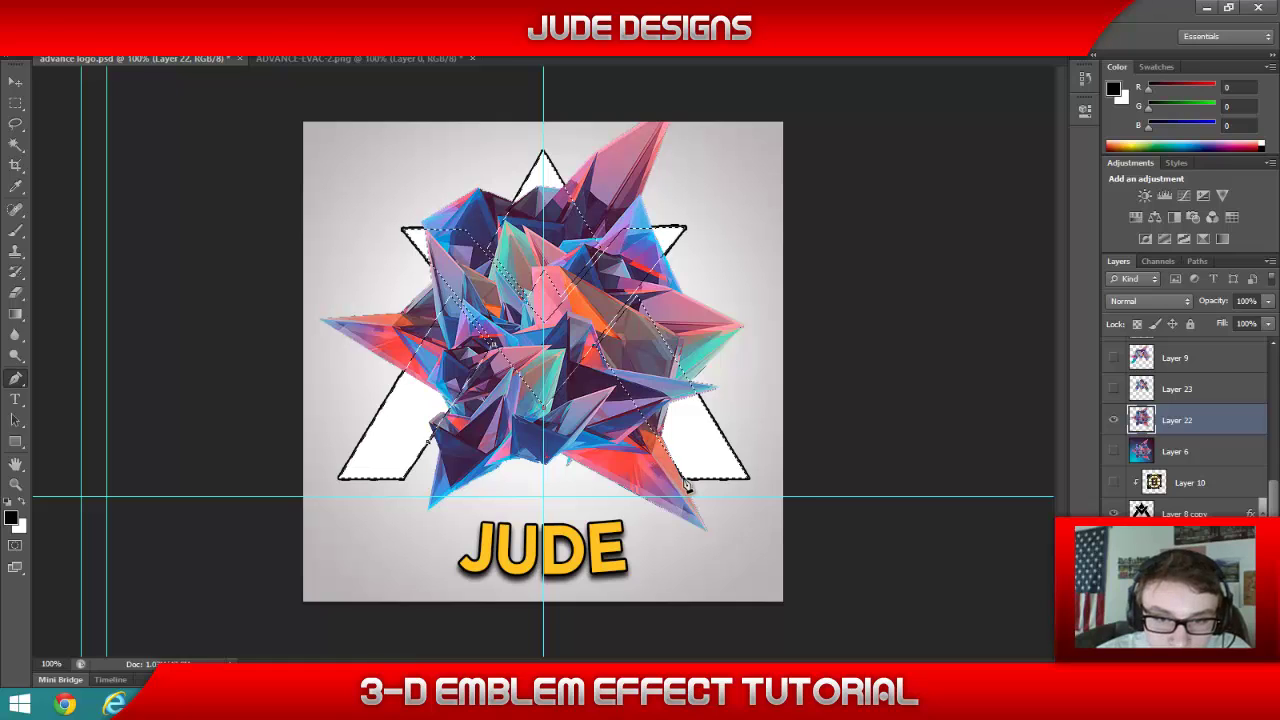
- Outline the crystal overhang below the emblem's inner legs with the Pen tool, convert the path to a selection and delete that area
{"action": "left_click", "coordinate": [735, 545]}
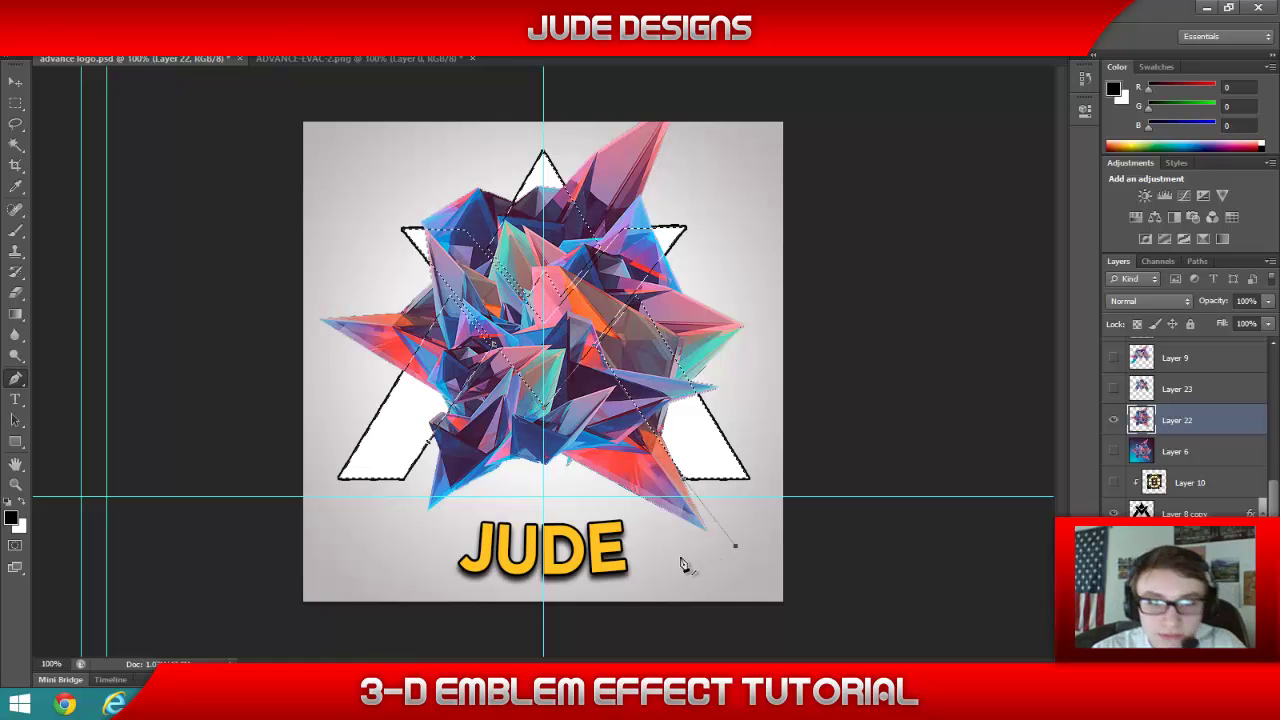
{"action": "left_click", "coordinate": [514, 527]}
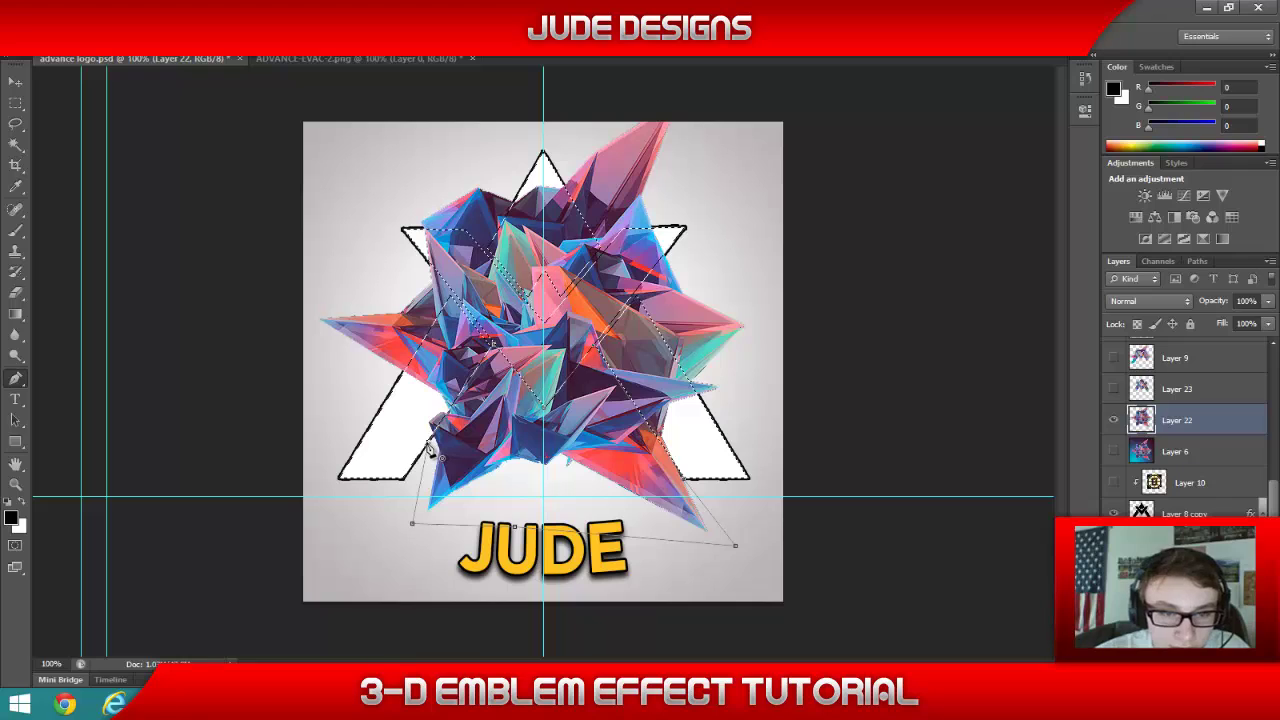
{"action": "right_click", "coordinate": [504, 422]}
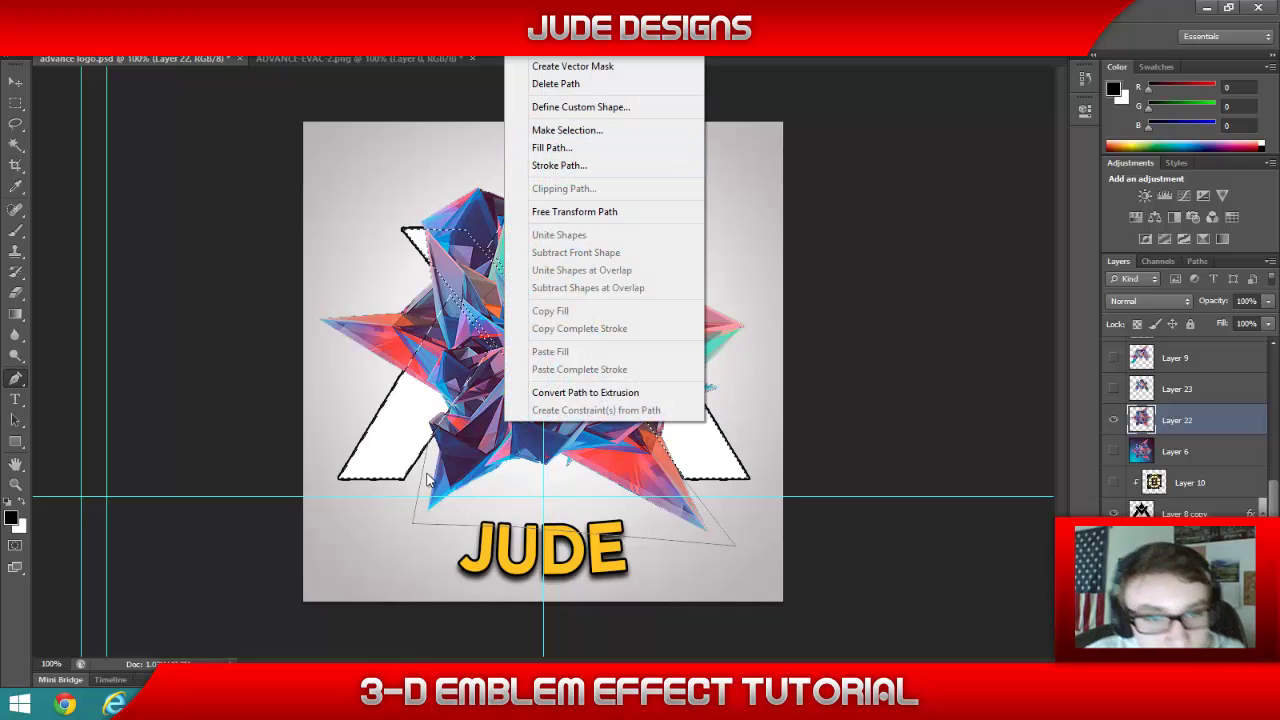
{"action": "left_click", "coordinate": [567, 130]}
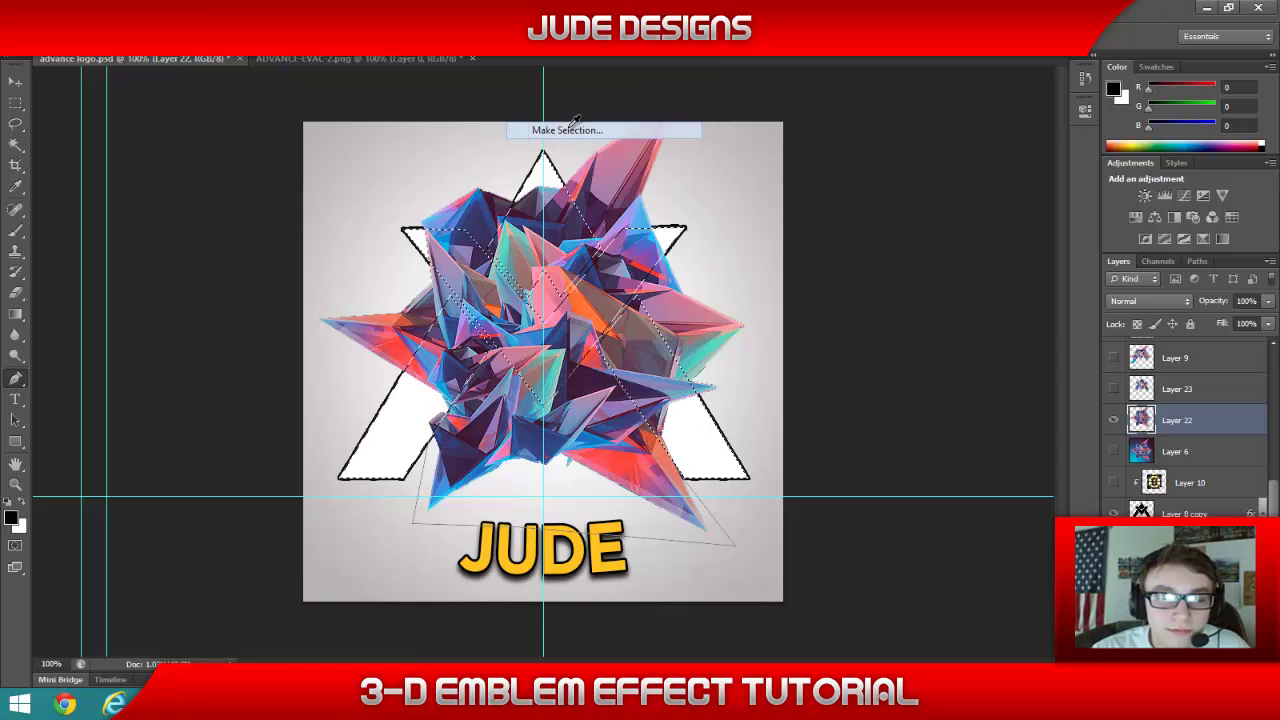
{"action": "key", "text": "Return"}
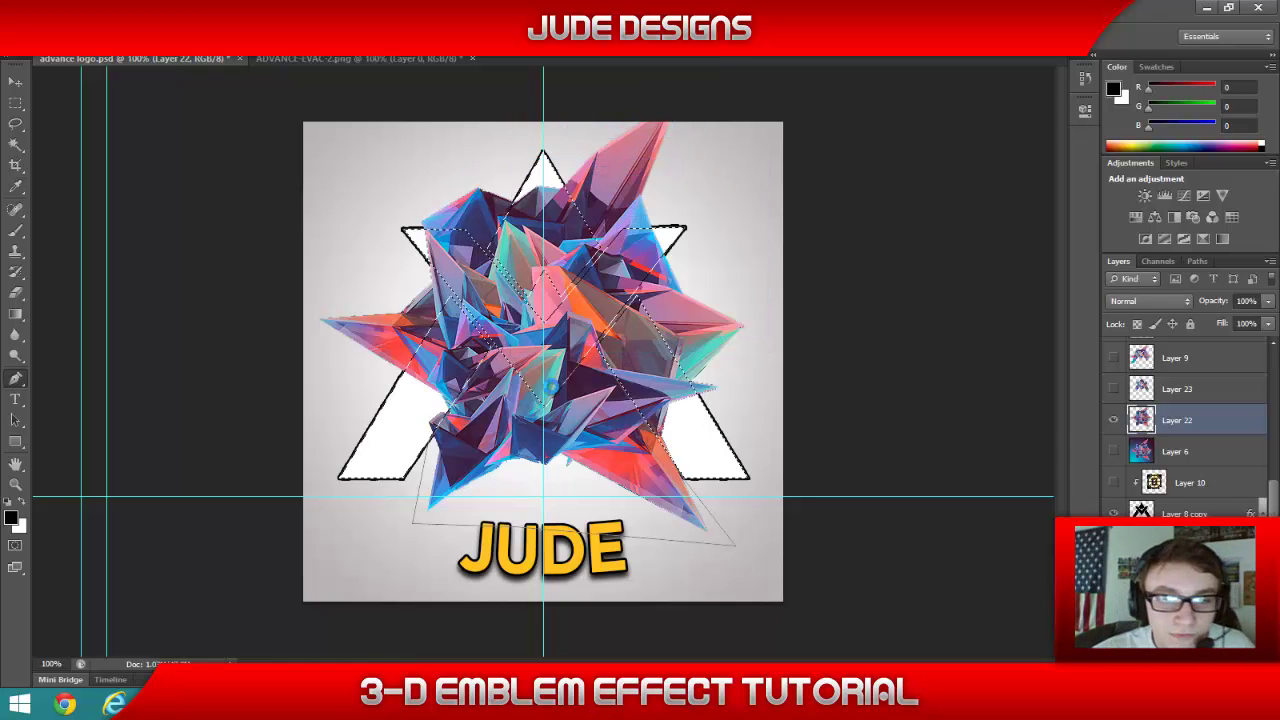
{"action": "key", "text": "Delete"}
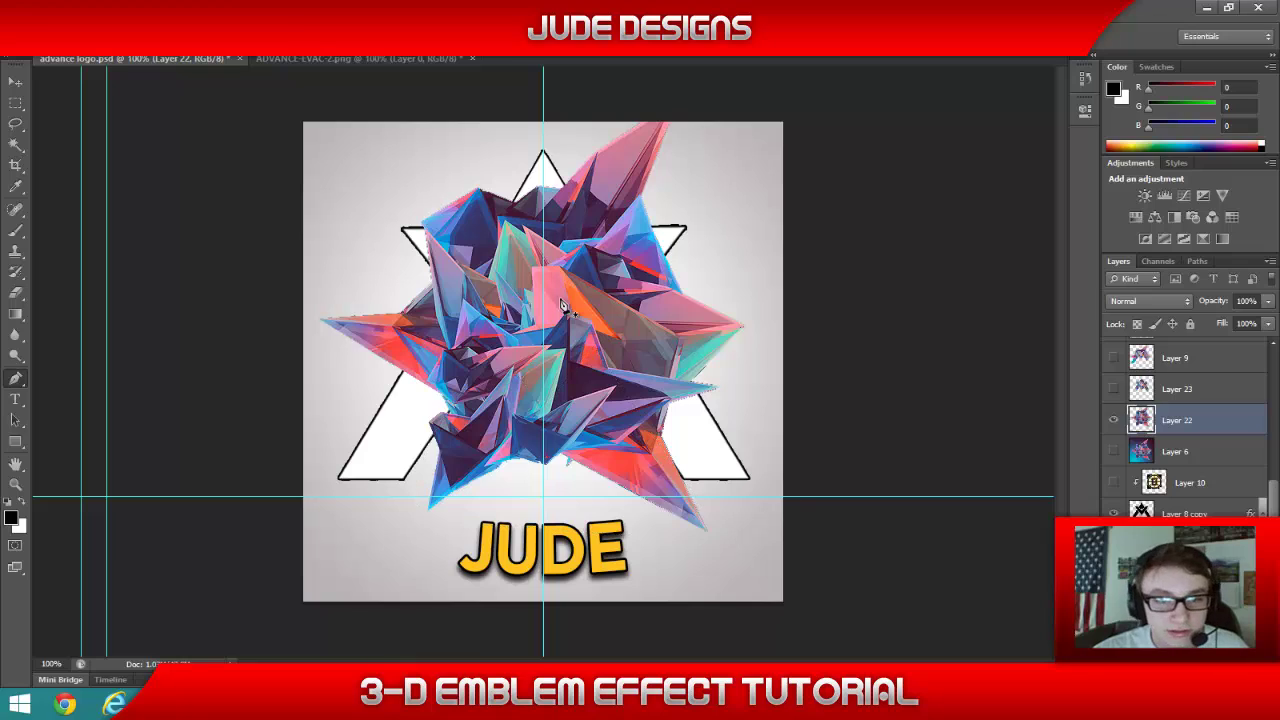
{"action": "key", "text": "ctrl+d"}
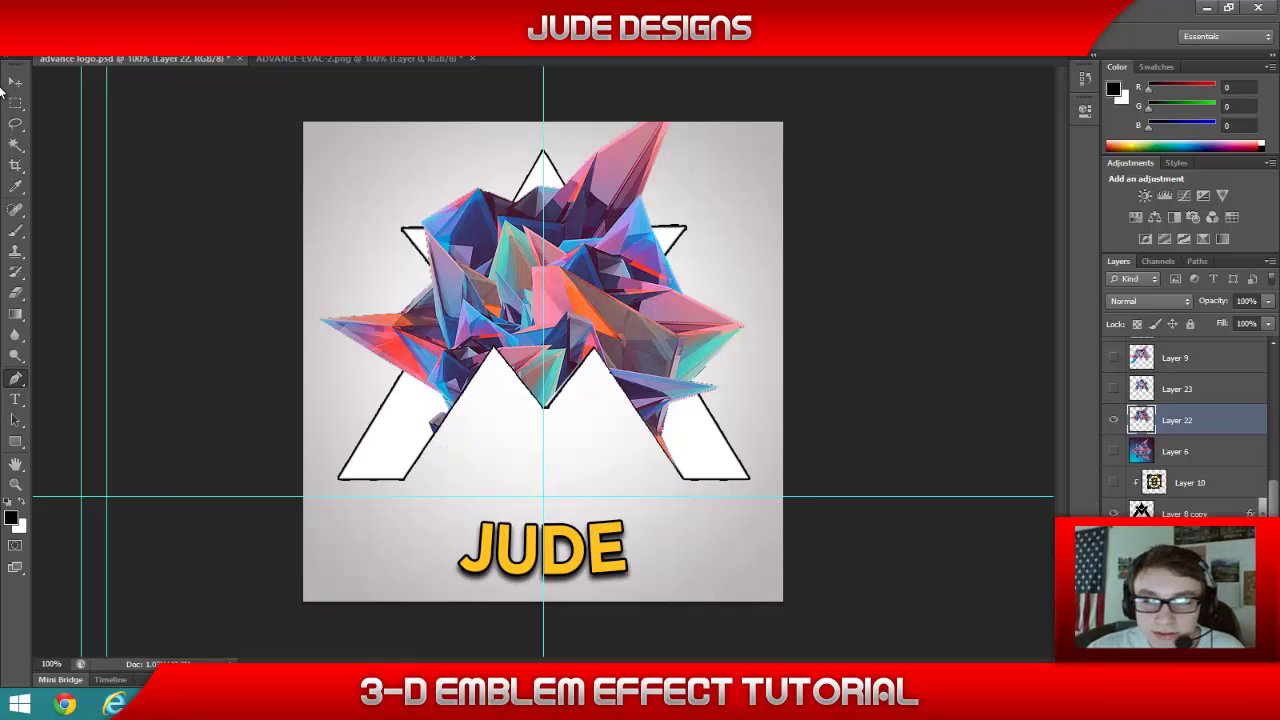
- Trace the emblem's central diamond gap and narrow inner slits with the Pen tool and delete the crystal inside them, using a 0-pixel feather
{"action": "left_click", "coordinate": [15, 82]}
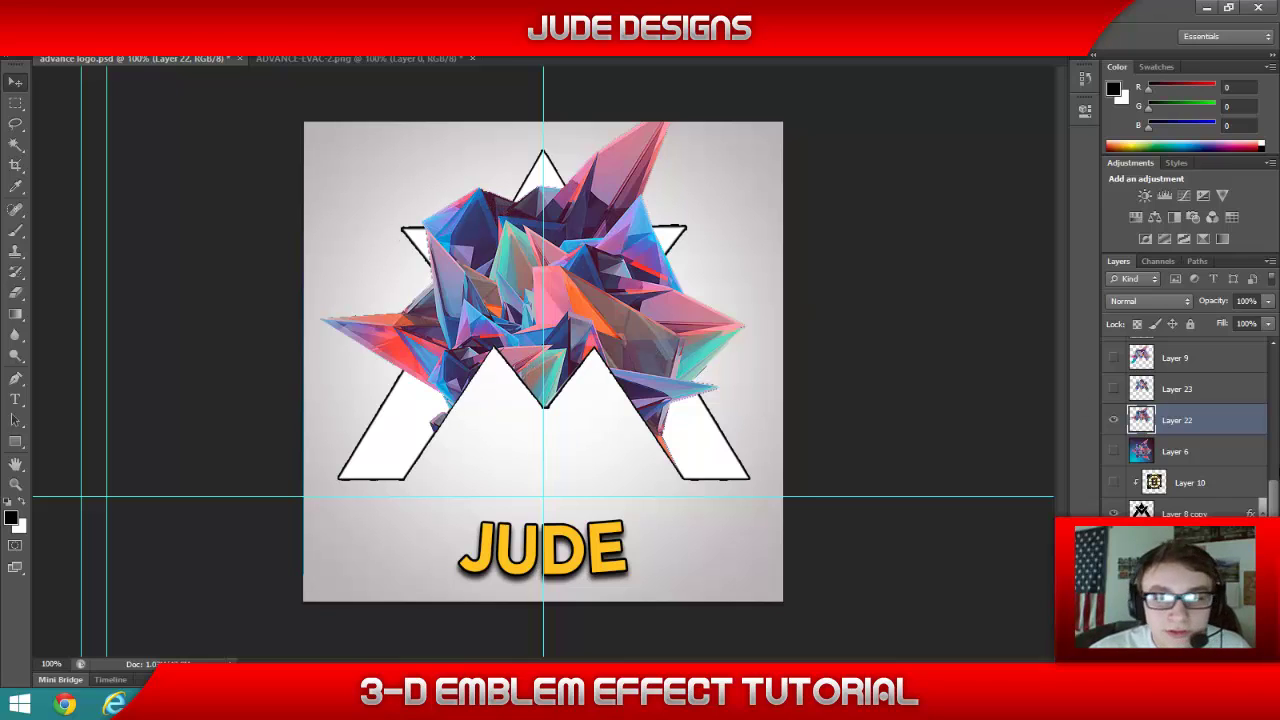
{"action": "left_click", "coordinate": [1140, 425], "text": "ctrl"}
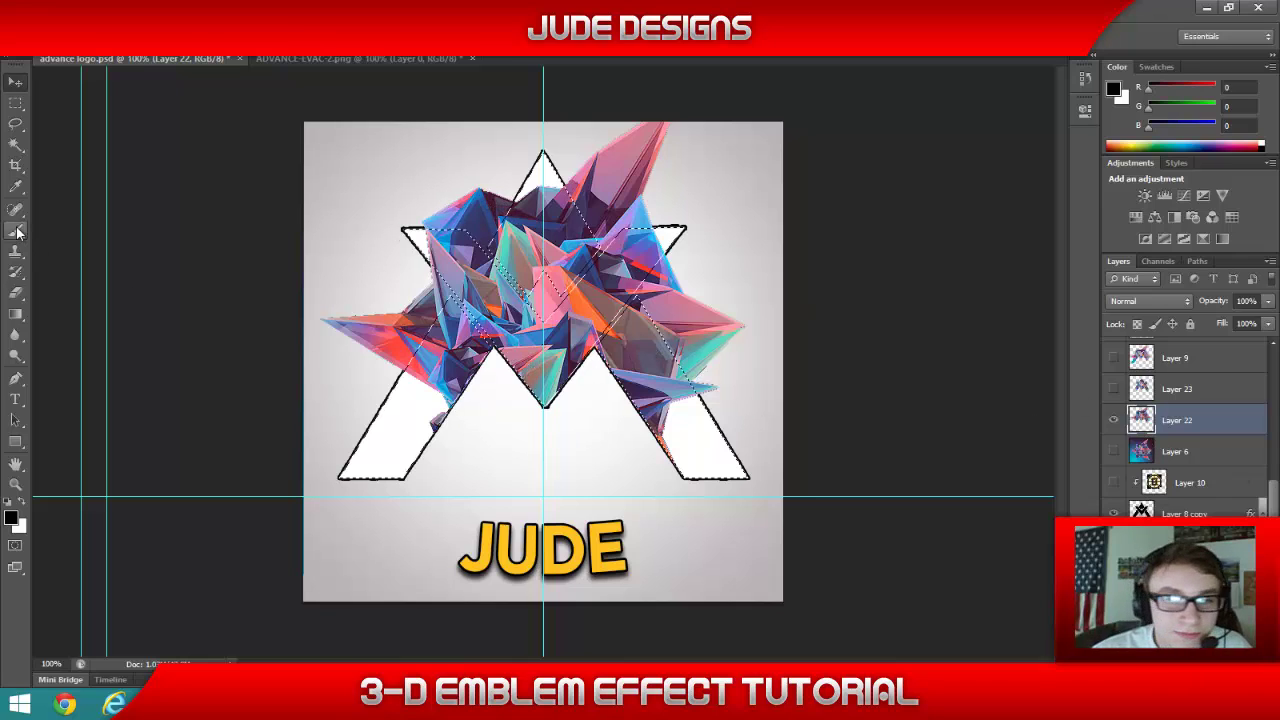
{"action": "left_click", "coordinate": [17, 379]}
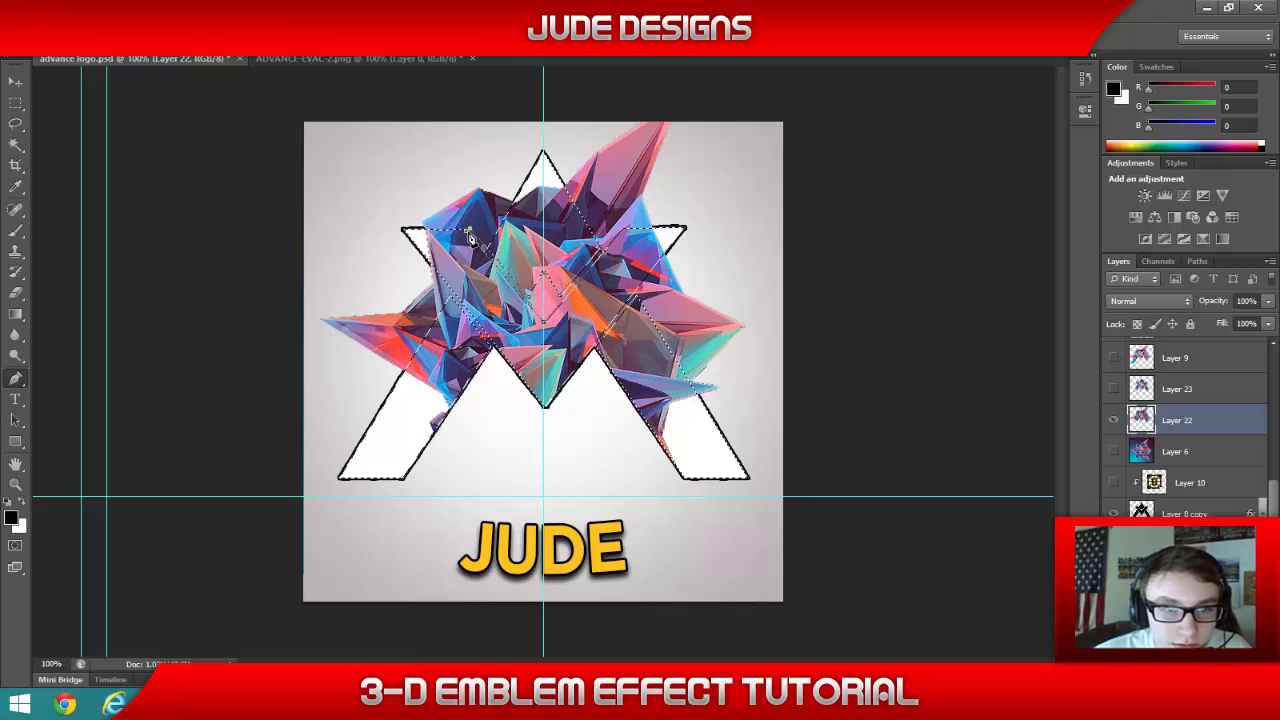
{"action": "right_click", "coordinate": [502, 262]}
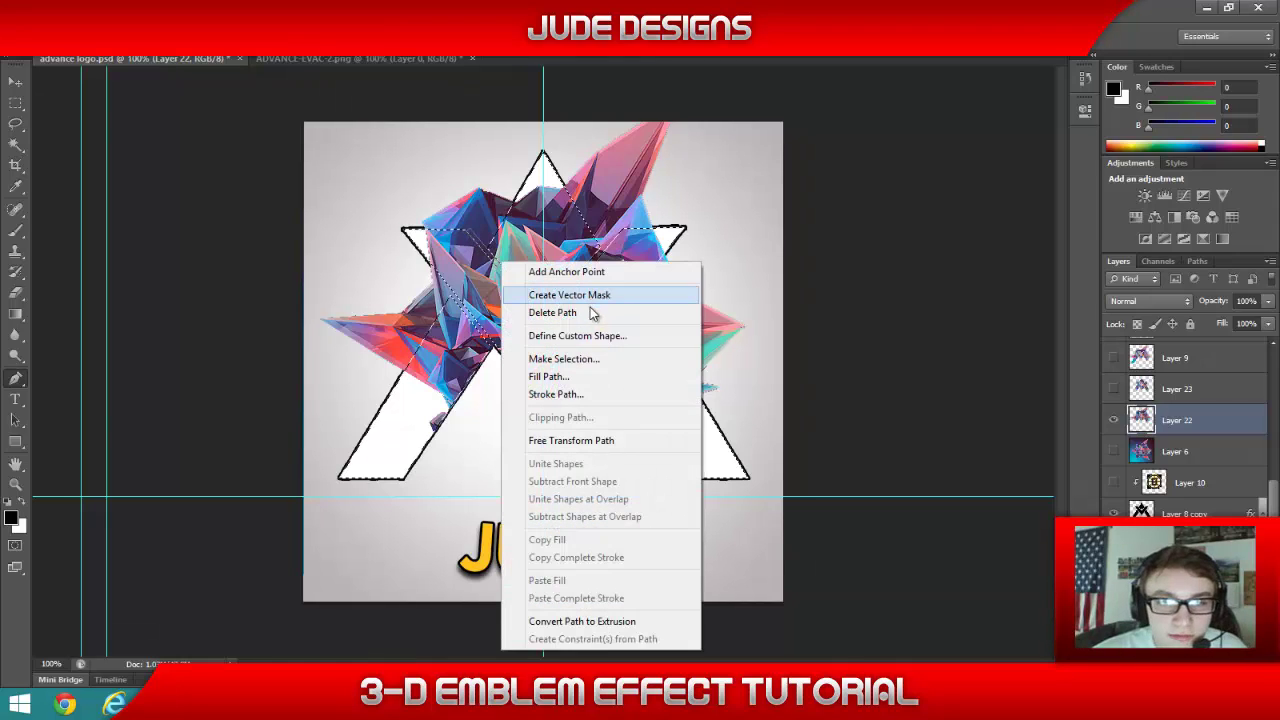
{"action": "left_click", "coordinate": [657, 358]}
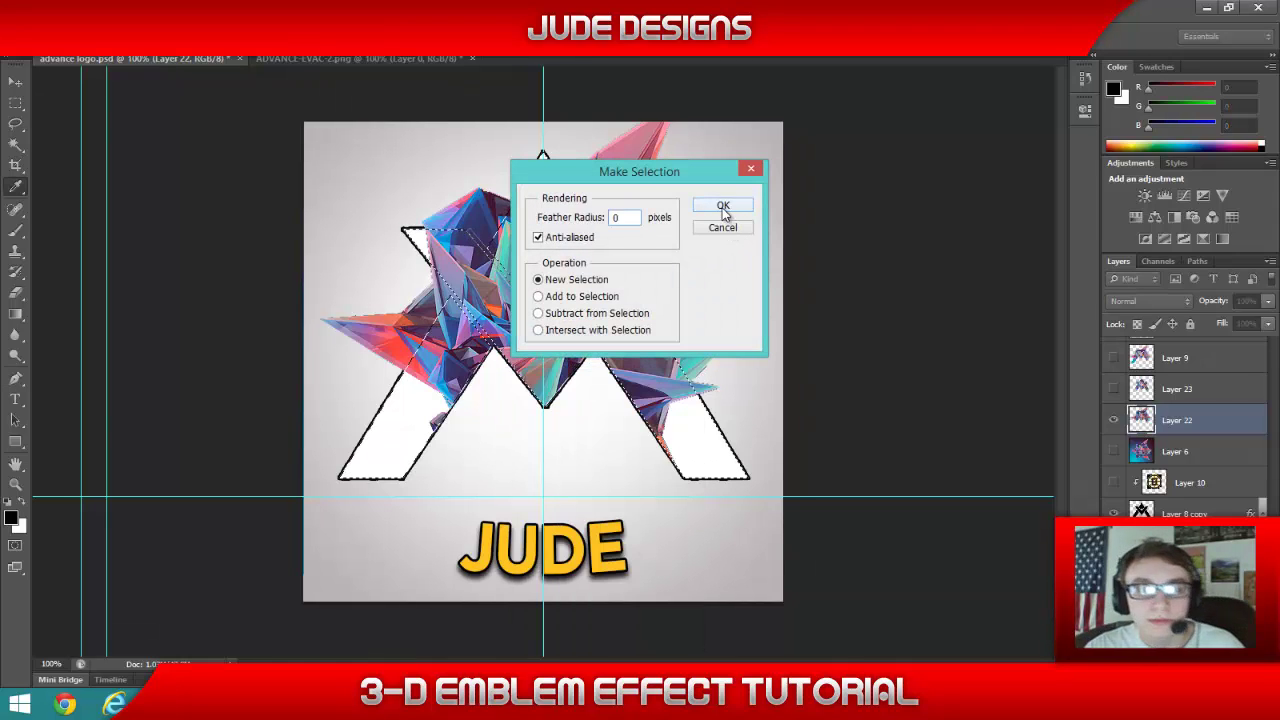
{"action": "left_click", "coordinate": [723, 206]}
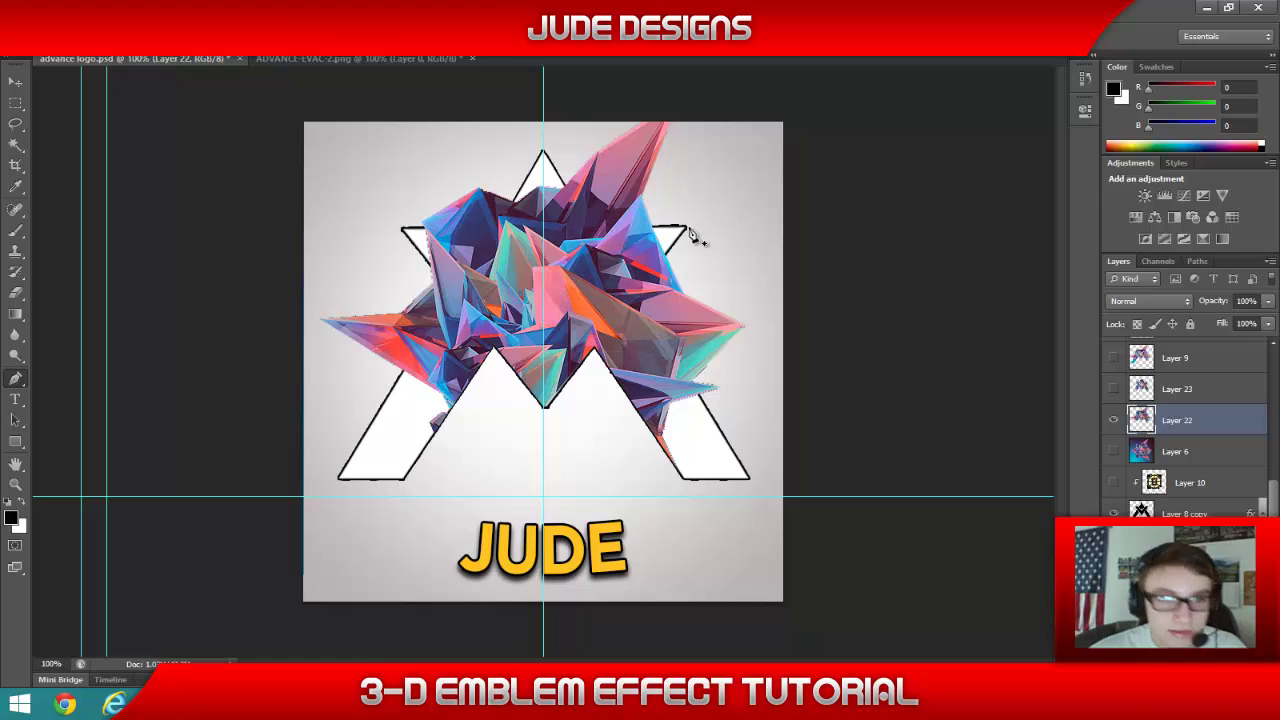
{"action": "key", "text": "Delete"}
{"action": "key", "text": "ctrl+d"}
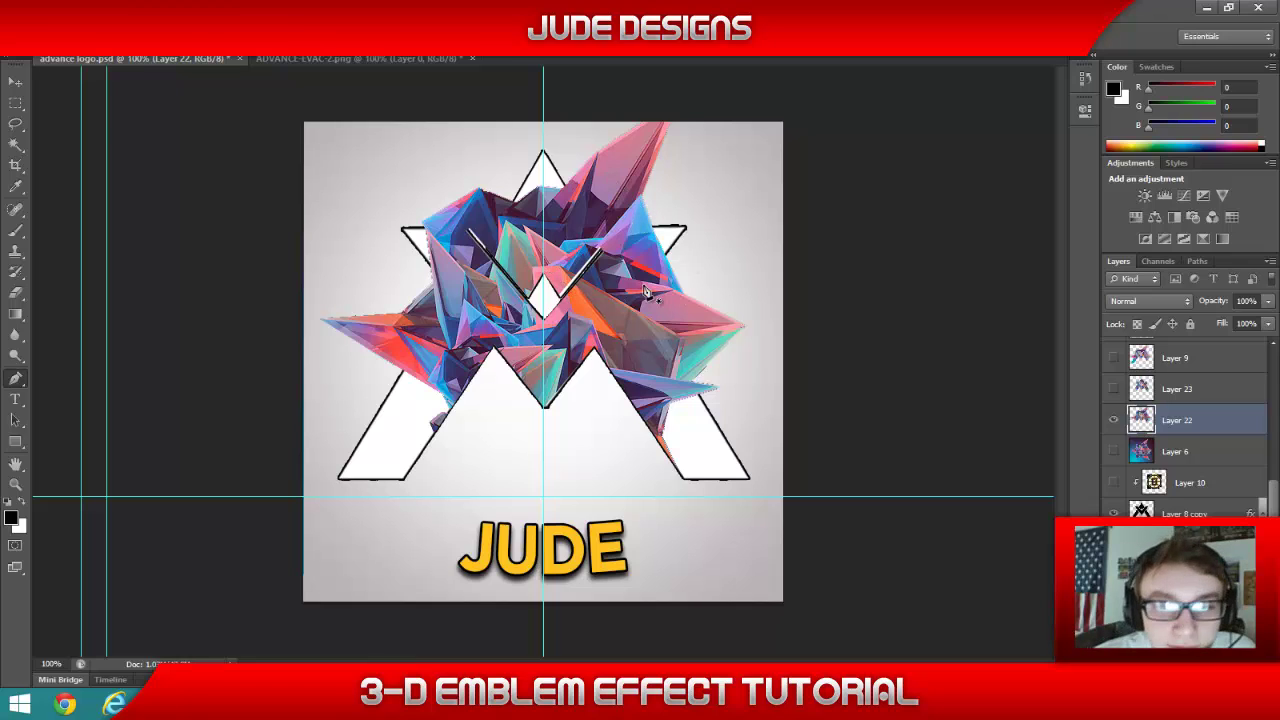
- Nudge the trimmed crystal on Layer 22 slightly right and down to align it with the emblem's lines
{"action": "left_click", "coordinate": [17, 81]}
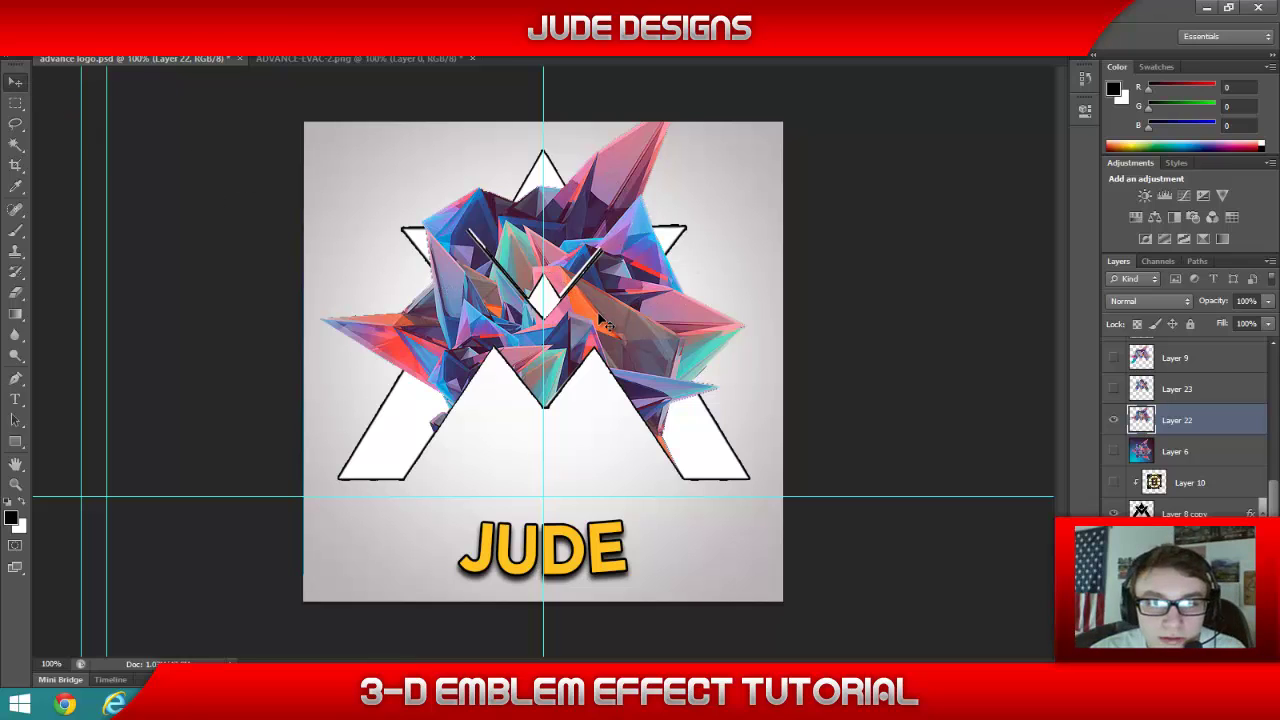
{"action": "key", "text": "alt+Right"}
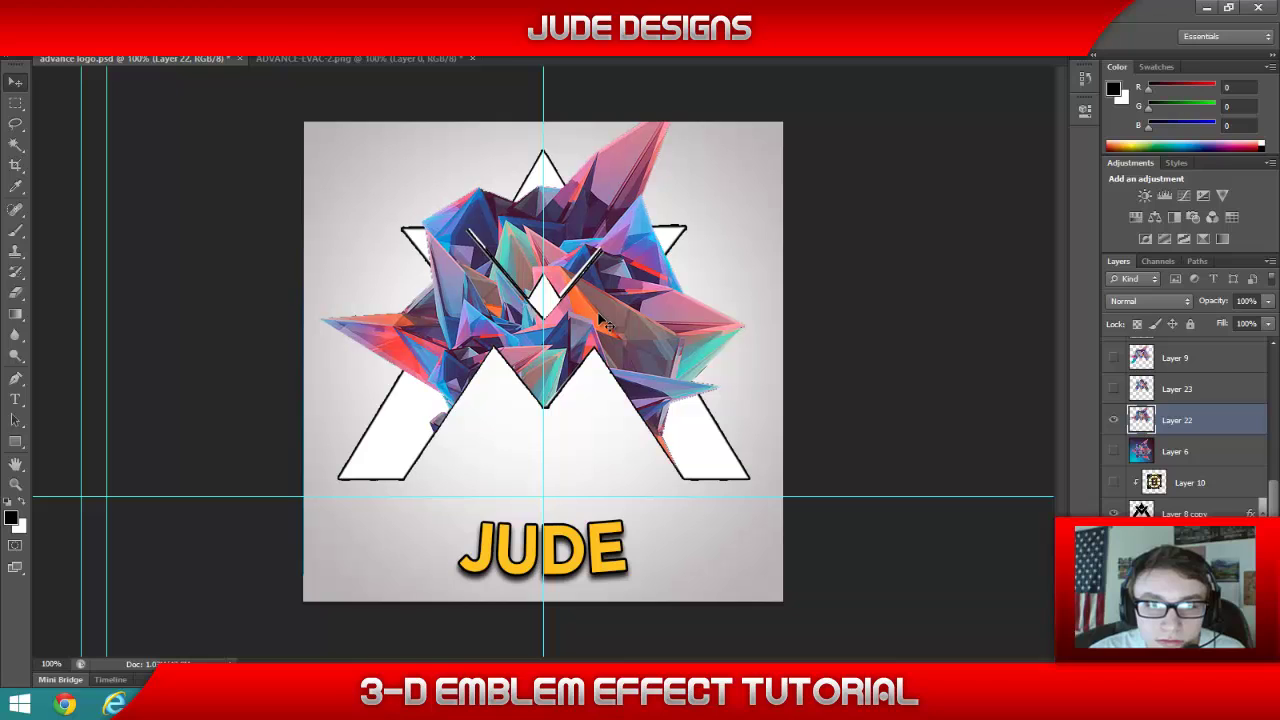
{"action": "key", "text": "alt+Right"}
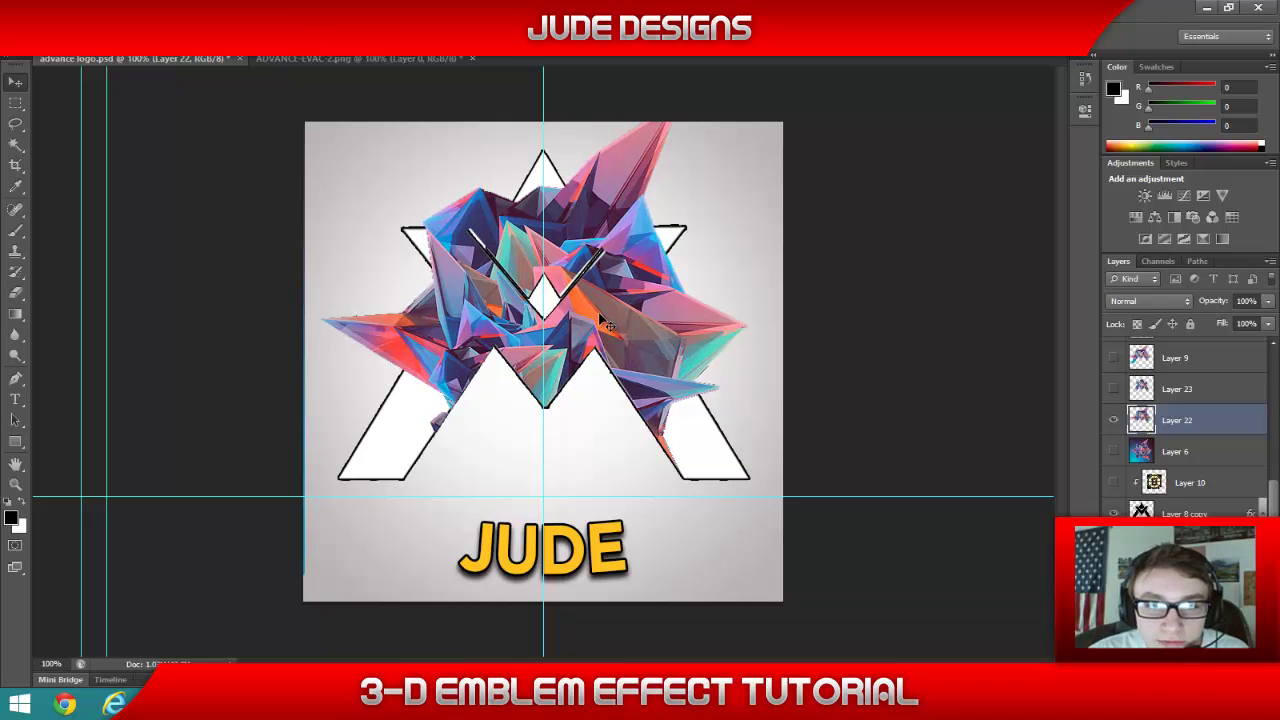
{"action": "key", "text": "alt+Right"}
{"action": "key", "text": "alt+Down"}
{"action": "key", "text": "alt+Down"}
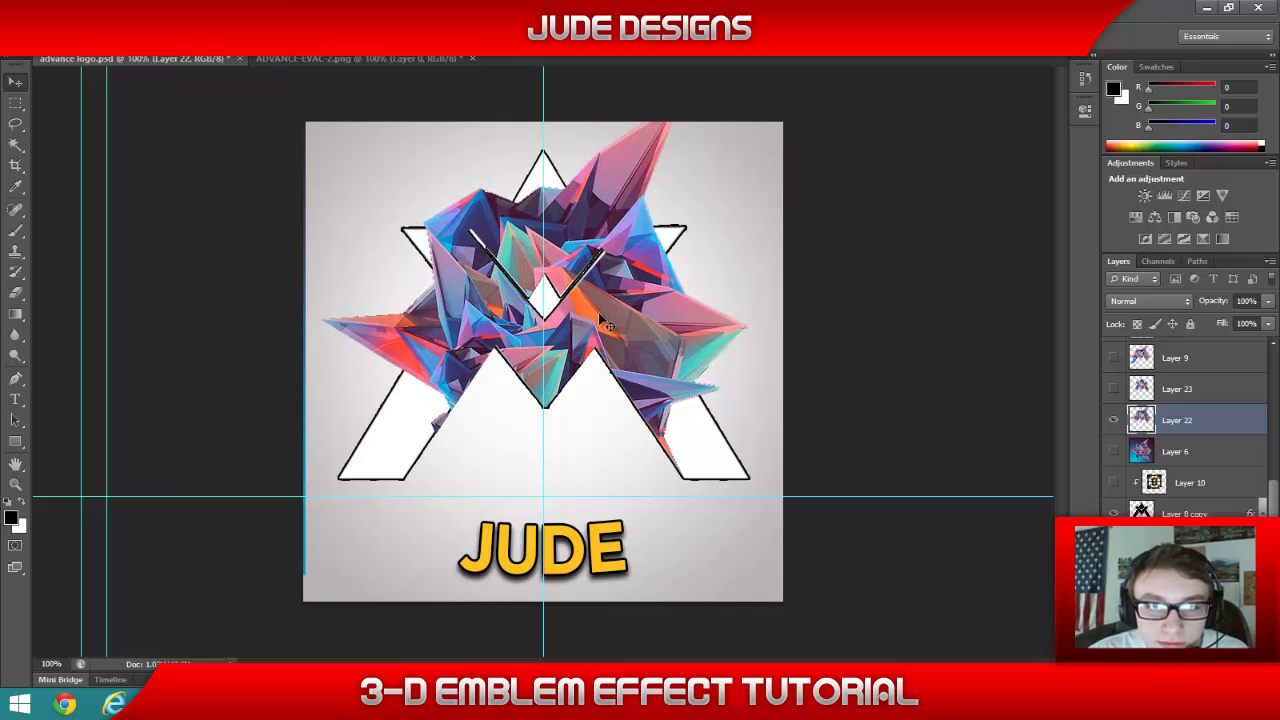
{"action": "key", "text": "alt+Up"}
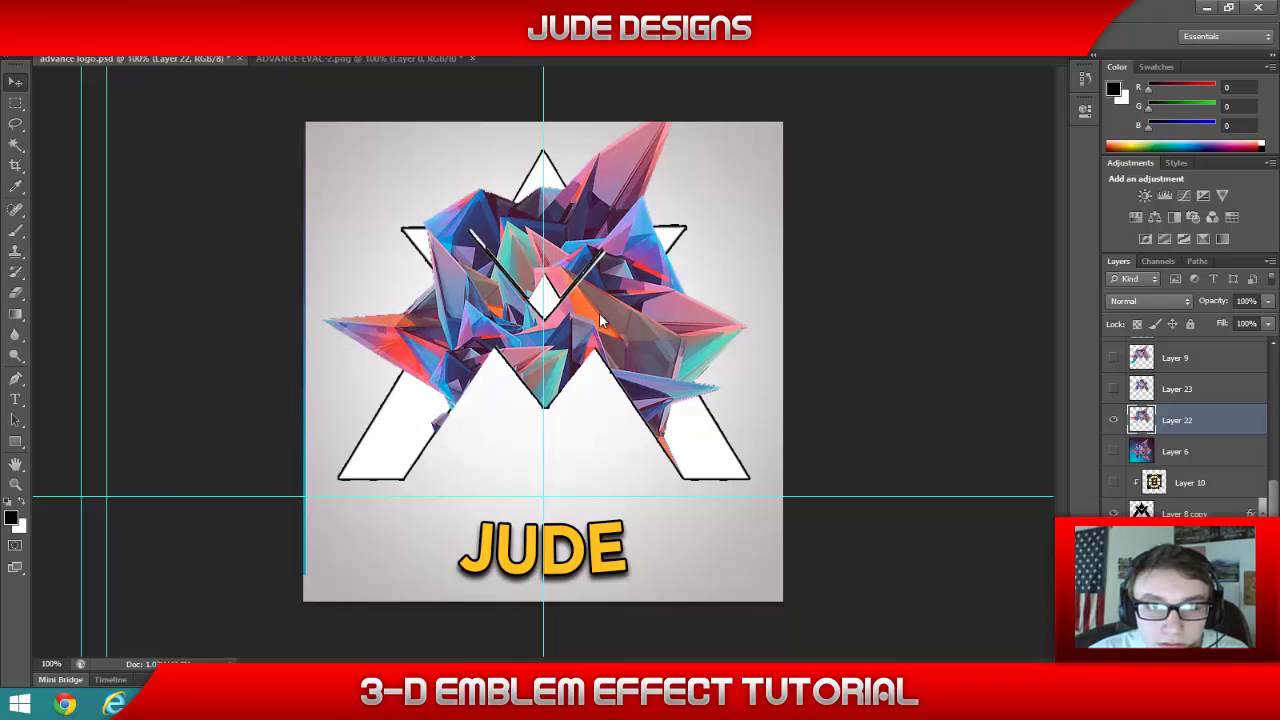
{"action": "key", "text": "Left"}
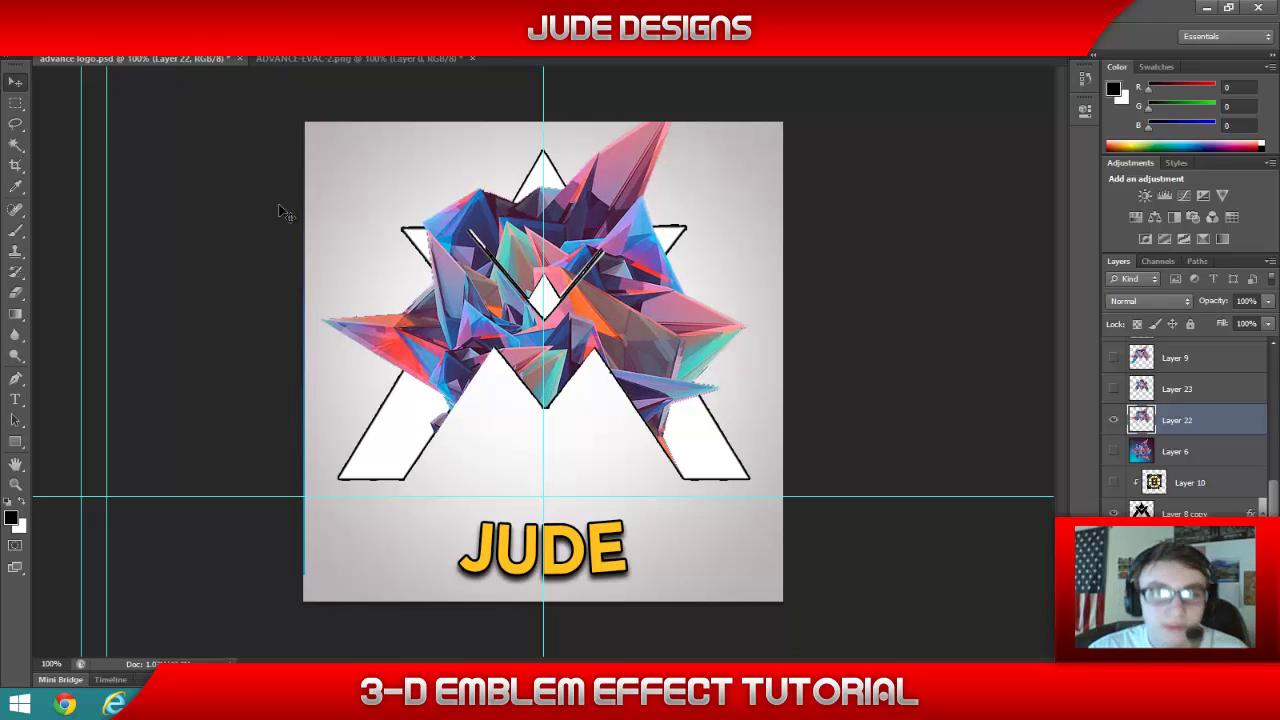
- Enclose the crystal overhang between the emblem's upper-left arm and its peak with a pen path, convert it to a selection and delete it
{"action": "left_click", "coordinate": [16, 380]}
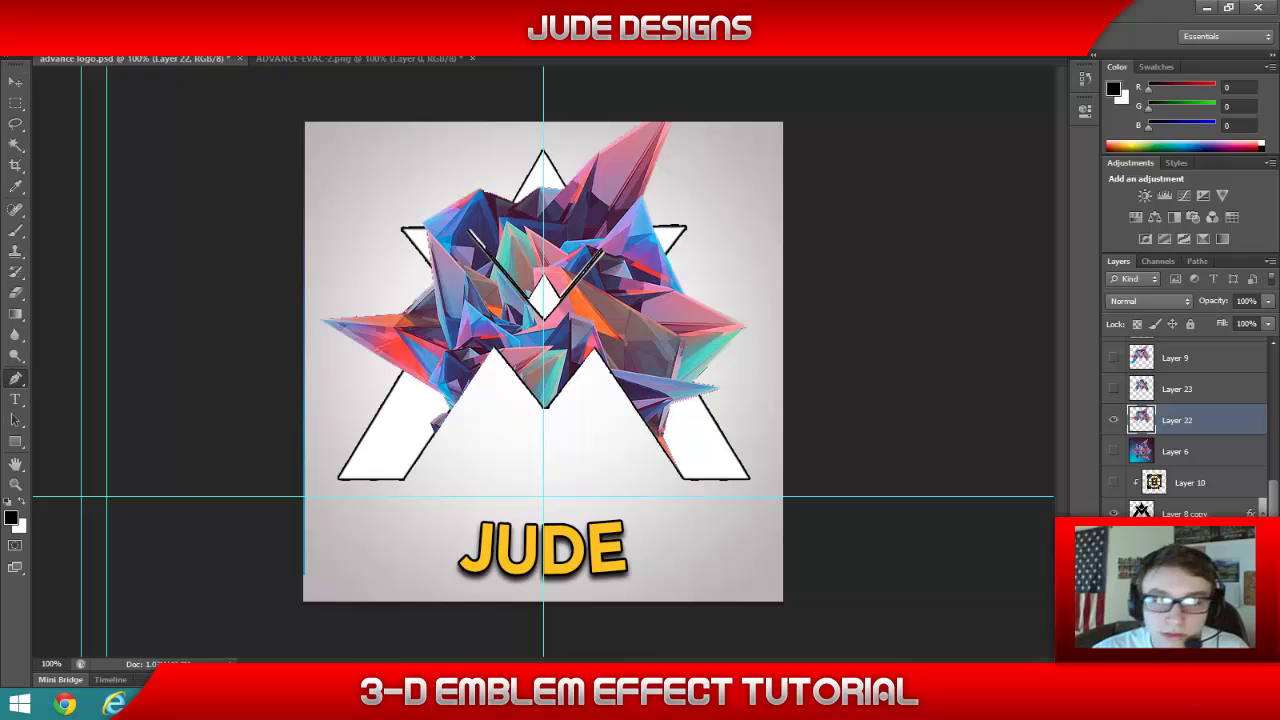
{"action": "key", "text": "ctrl+Return"}
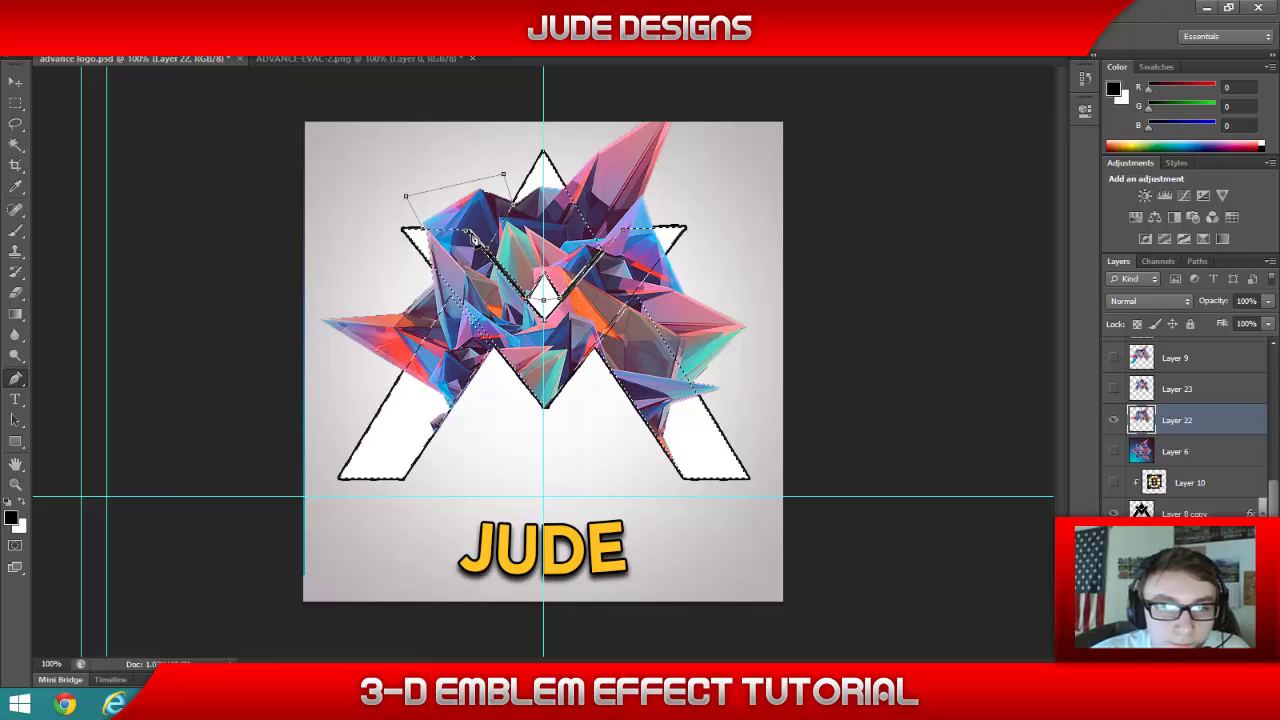
{"action": "right_click", "coordinate": [496, 240]}
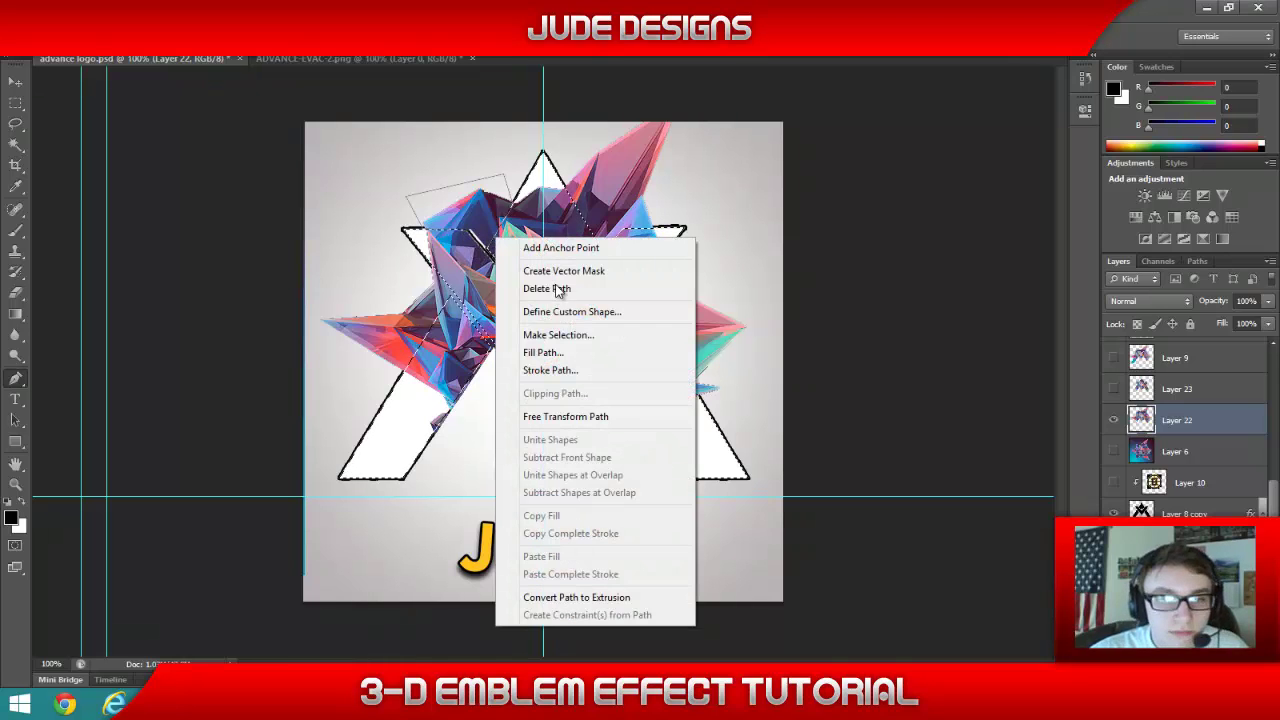
{"action": "left_click", "coordinate": [559, 336]}
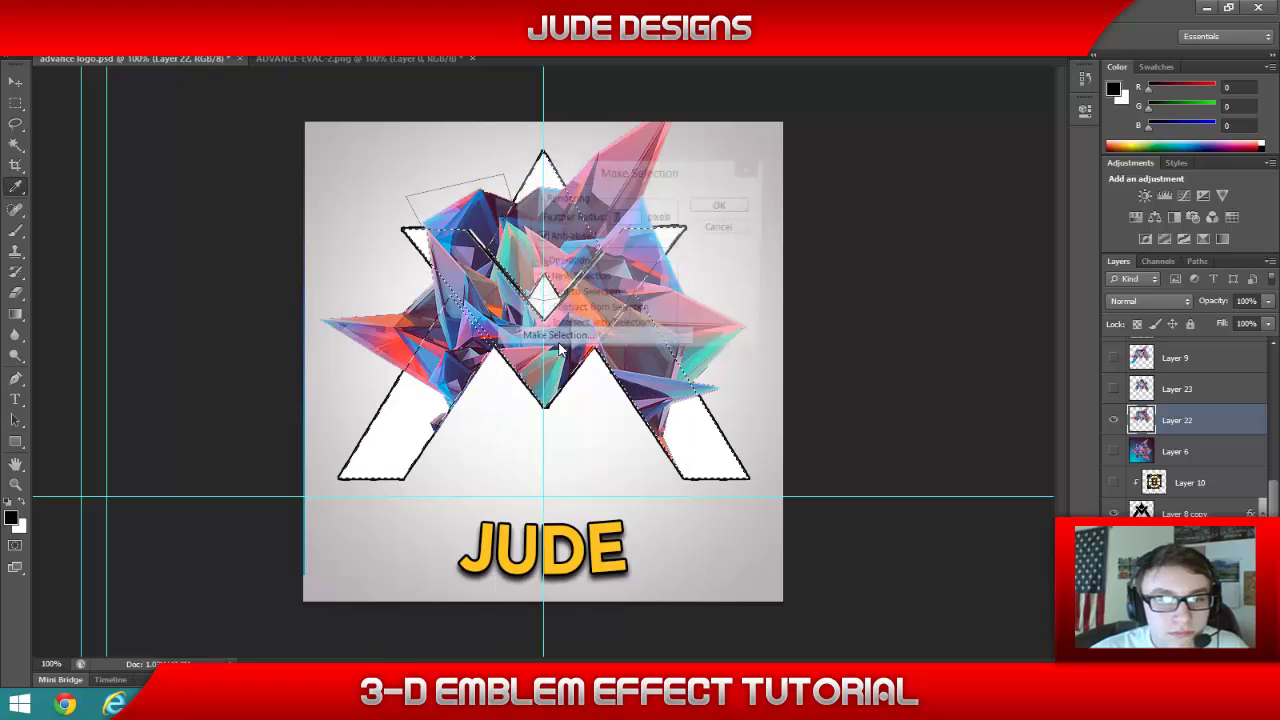
{"action": "left_click", "coordinate": [704, 210]}
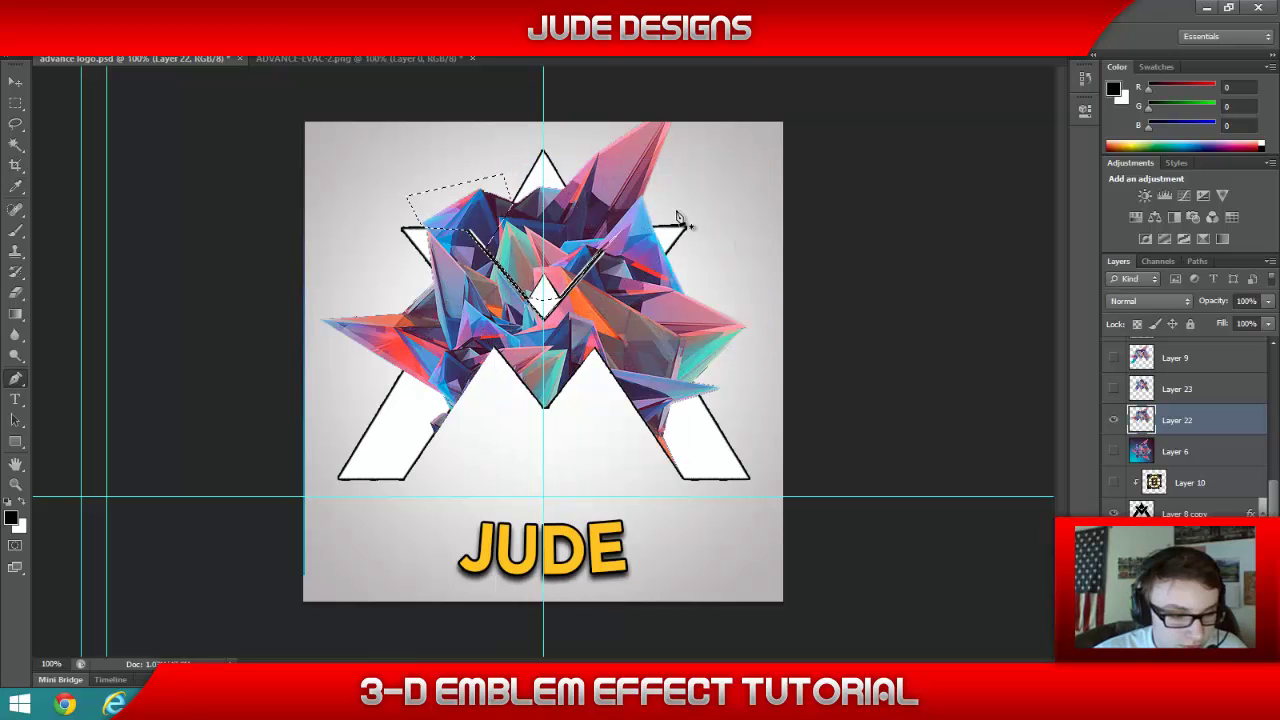
{"action": "key", "text": "Delete"}
{"action": "key", "text": "ctrl+d"}
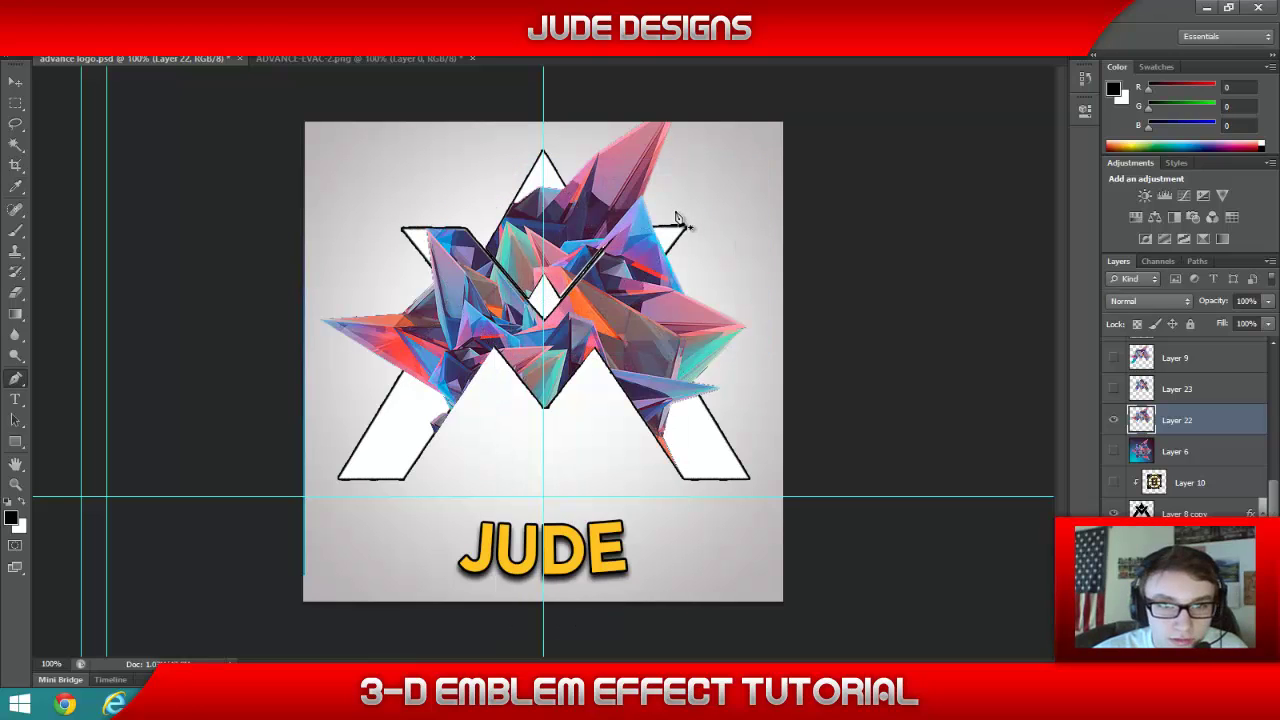
- Nudge the trimmed crystal slightly left to refine its alignment with the emblem, and hide Layer 22
{"action": "left_click", "coordinate": [15, 83]}
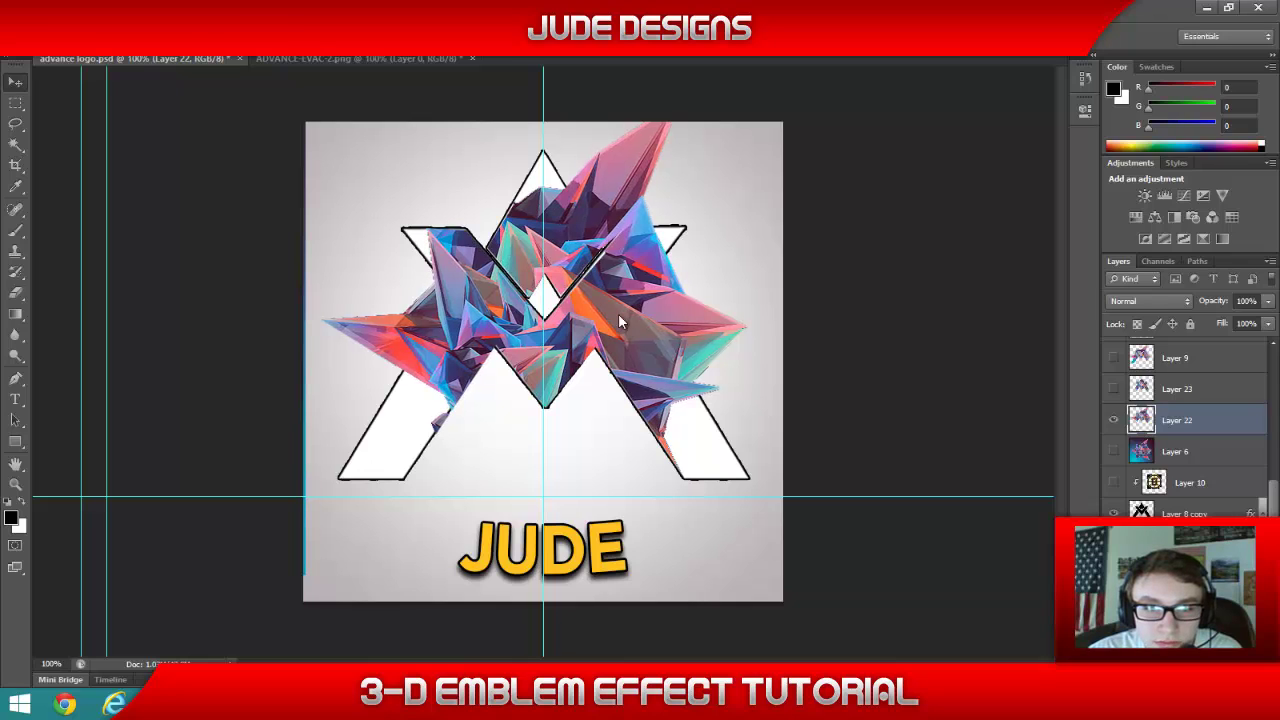
{"action": "key", "text": "Left"}
{"action": "key", "text": "Left"}
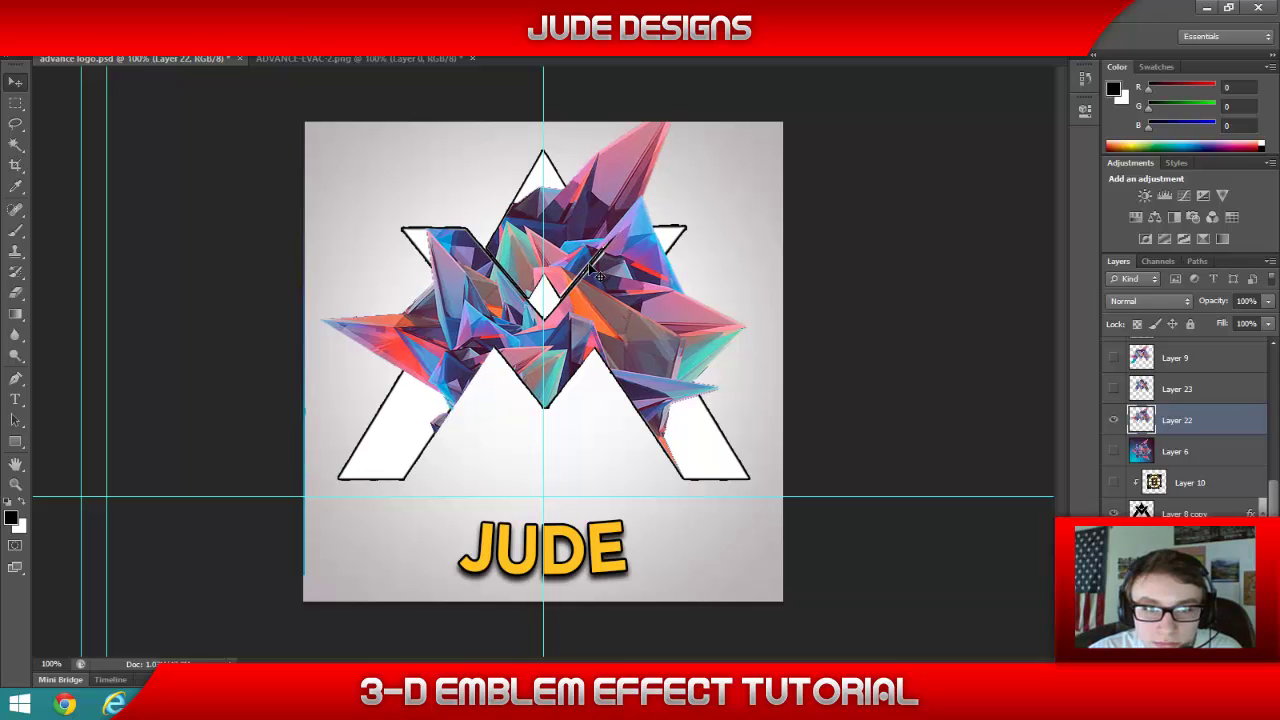
{"action": "key", "text": "Right"}
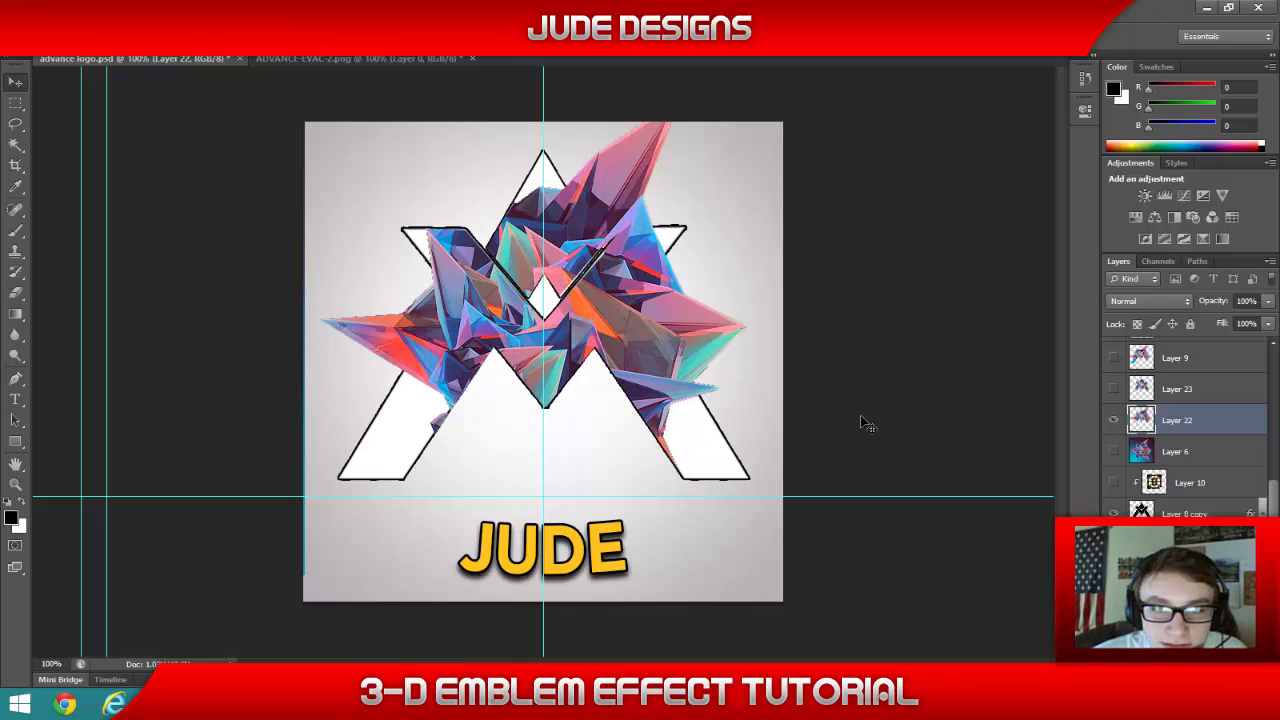
{"action": "left_click", "coordinate": [1113, 421]}
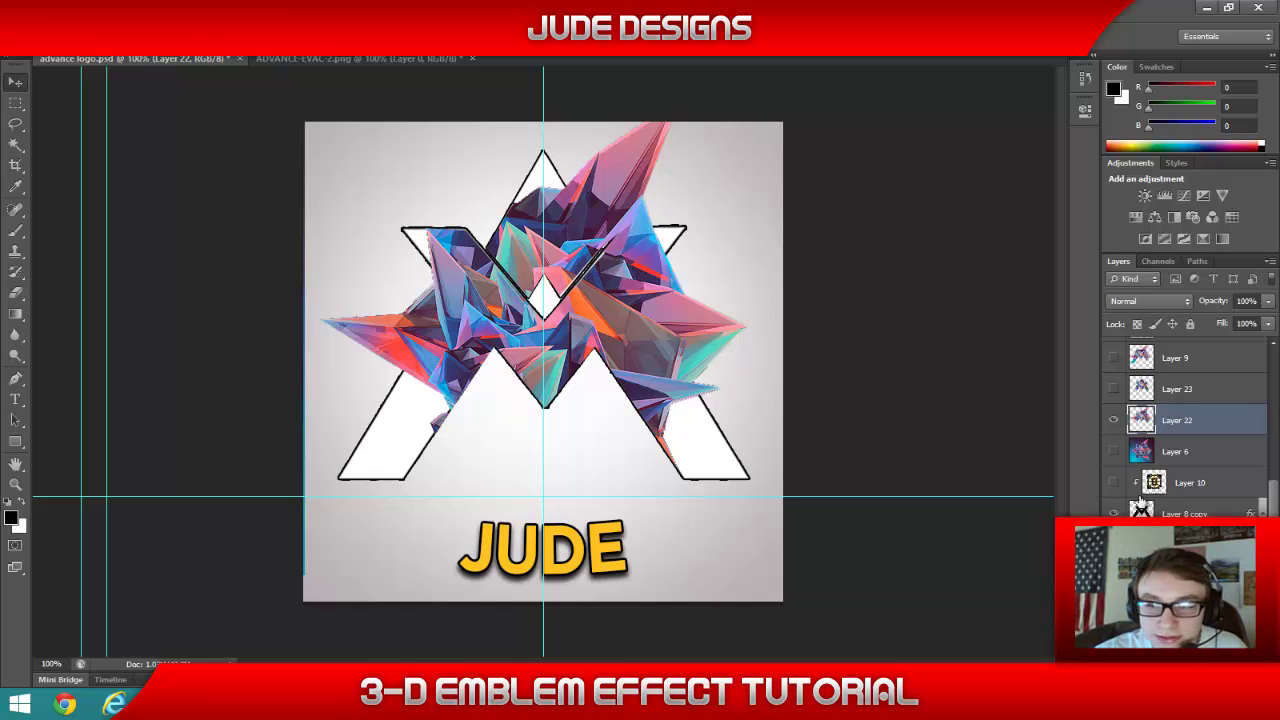
{"action": "left_click", "coordinate": [1113, 420]}
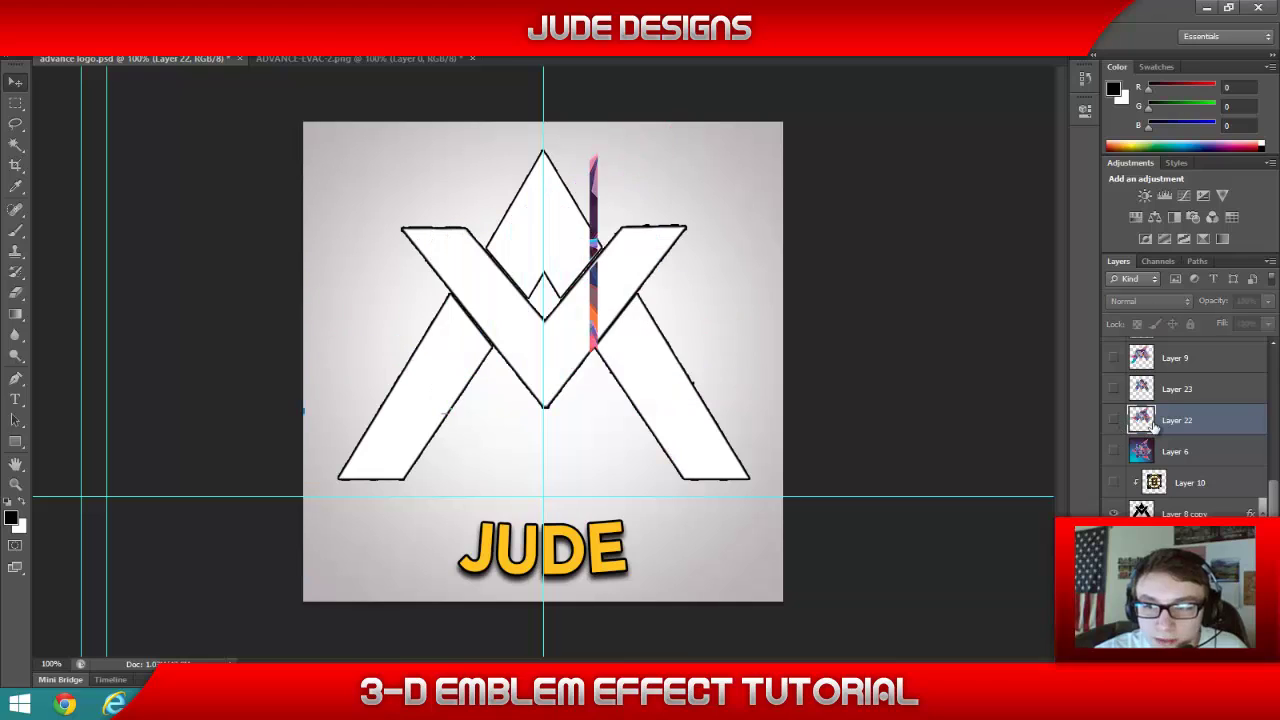
- Show the black-and-white portrait on the Background layer, move it up and left over the emblem, and nudge it to match the emblem's outline
{"action": "scroll", "coordinate": [1153, 427], "scroll_direction": "up", "scroll_amount": 5}
{"action": "left_click", "coordinate": [1112, 420]}
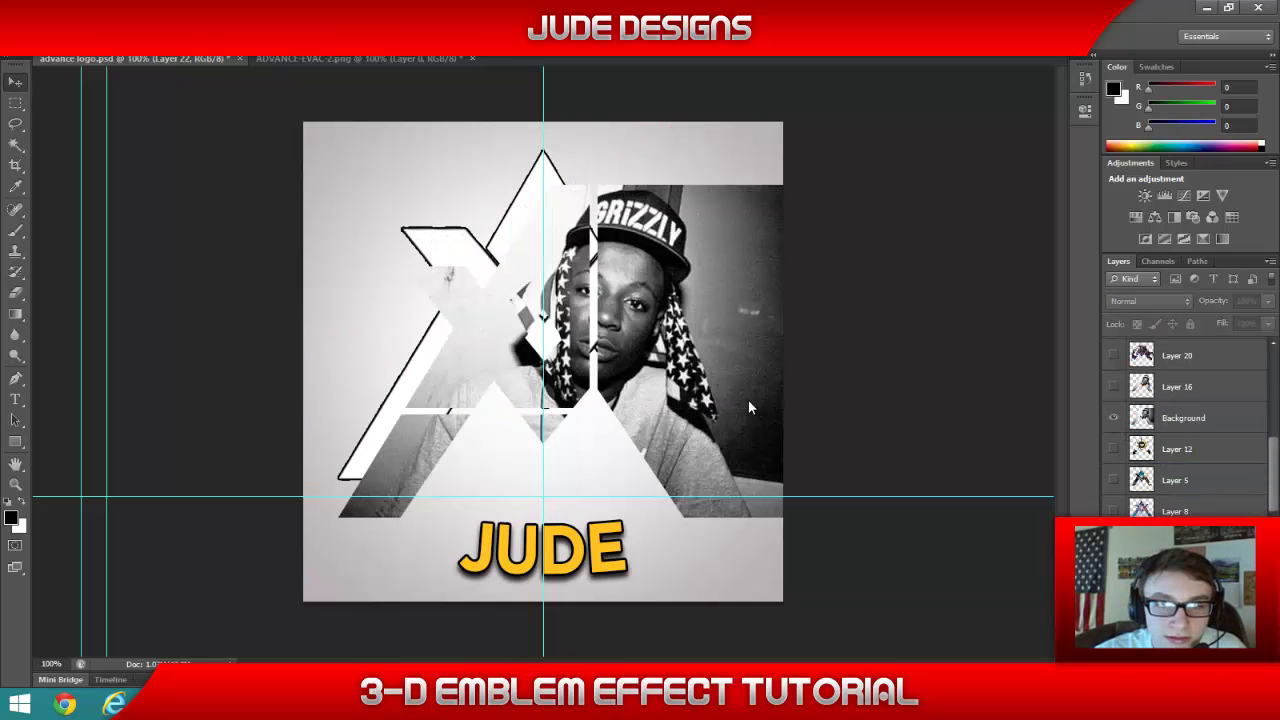
{"action": "left_click_drag", "start_coordinate": [746, 401], "coordinate": [684, 331]}
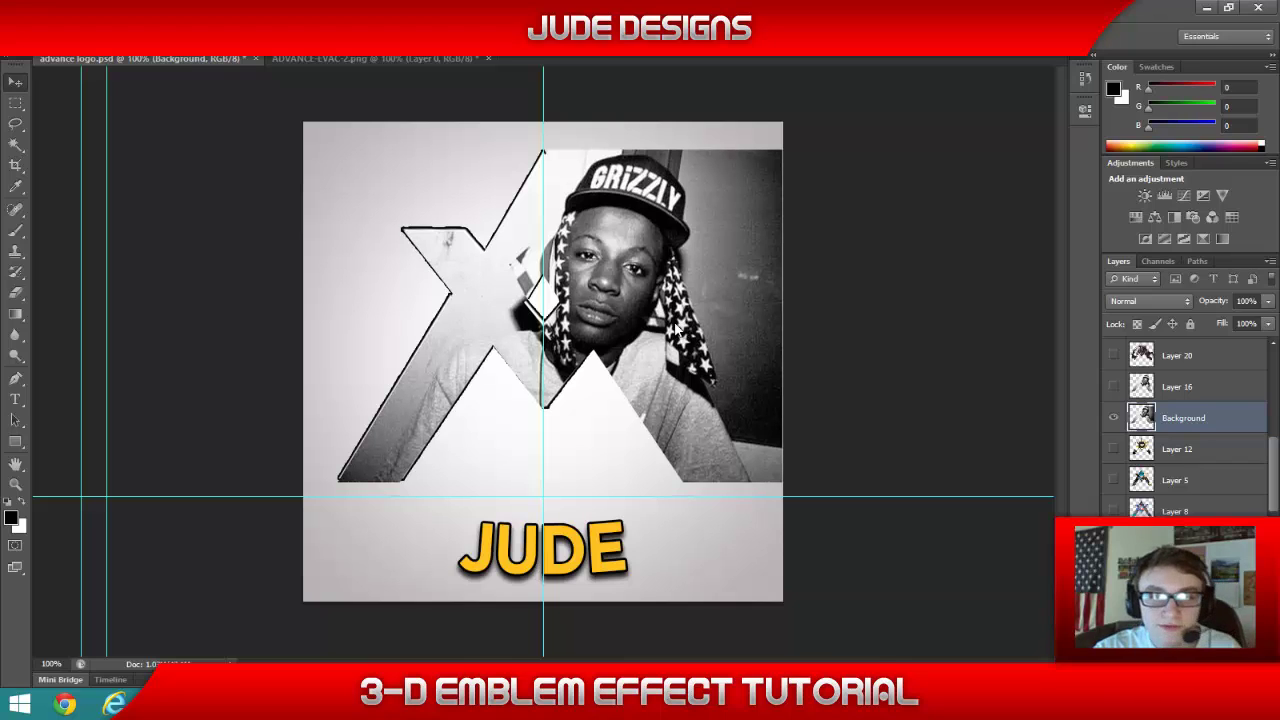
{"action": "key", "text": "Up"}
{"action": "key", "text": "Up"}
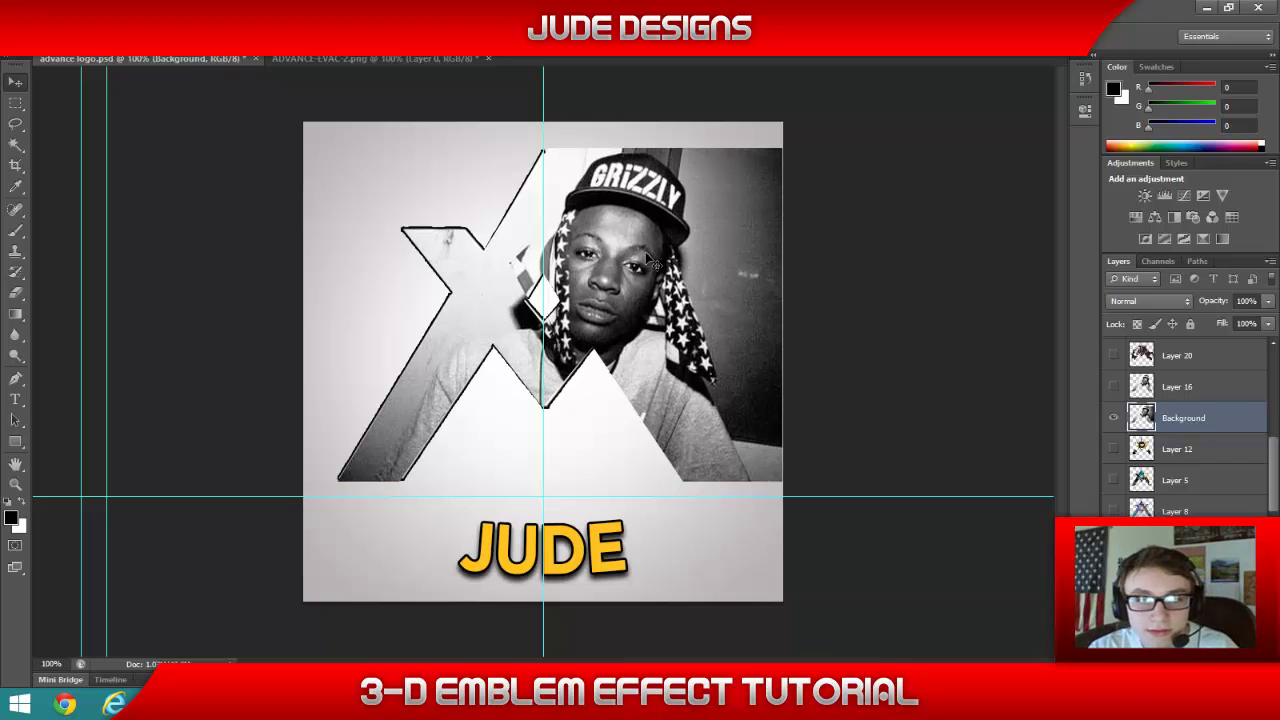
{"action": "key", "text": "Right"}
{"action": "key", "text": "Up"}
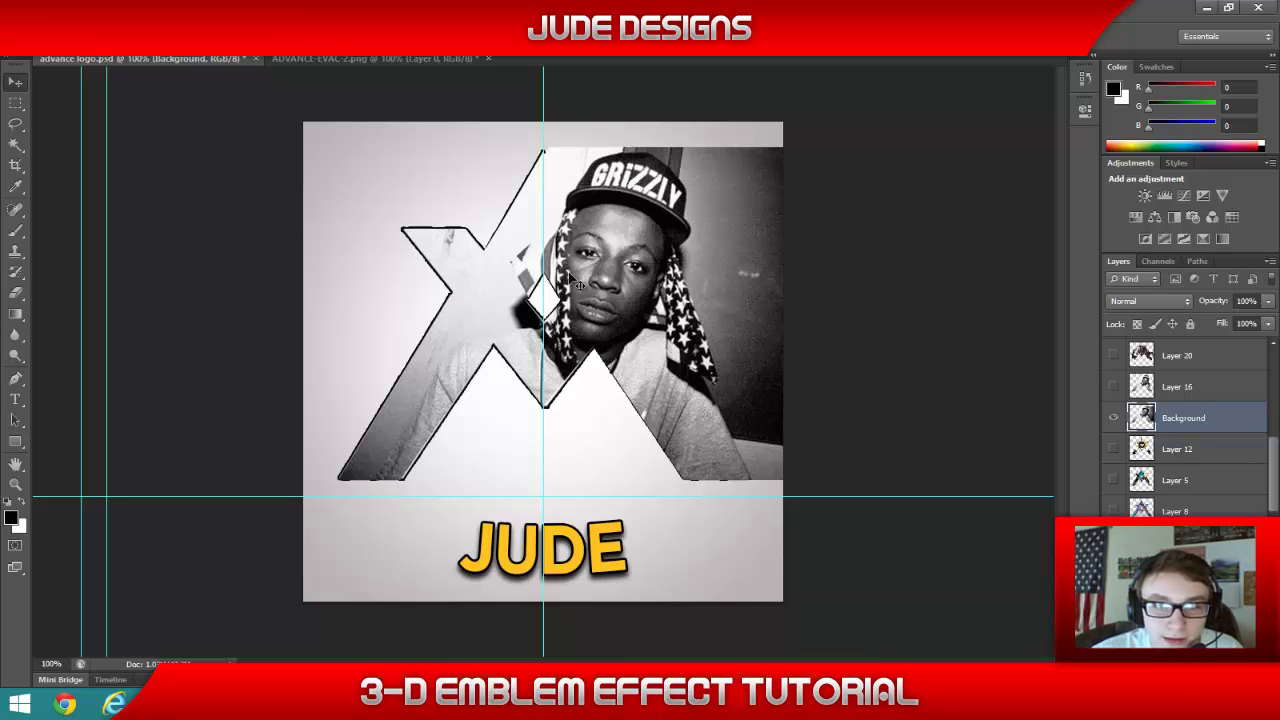
- Try to enclose the backdrop beside the portrait's cap, scarf and shoulder with a Pen tool path, and discard the path
{"action": "left_click", "coordinate": [15, 379]}
{"action": "left_click", "coordinate": [543, 140]}
{"action": "left_click", "coordinate": [560, 176]}
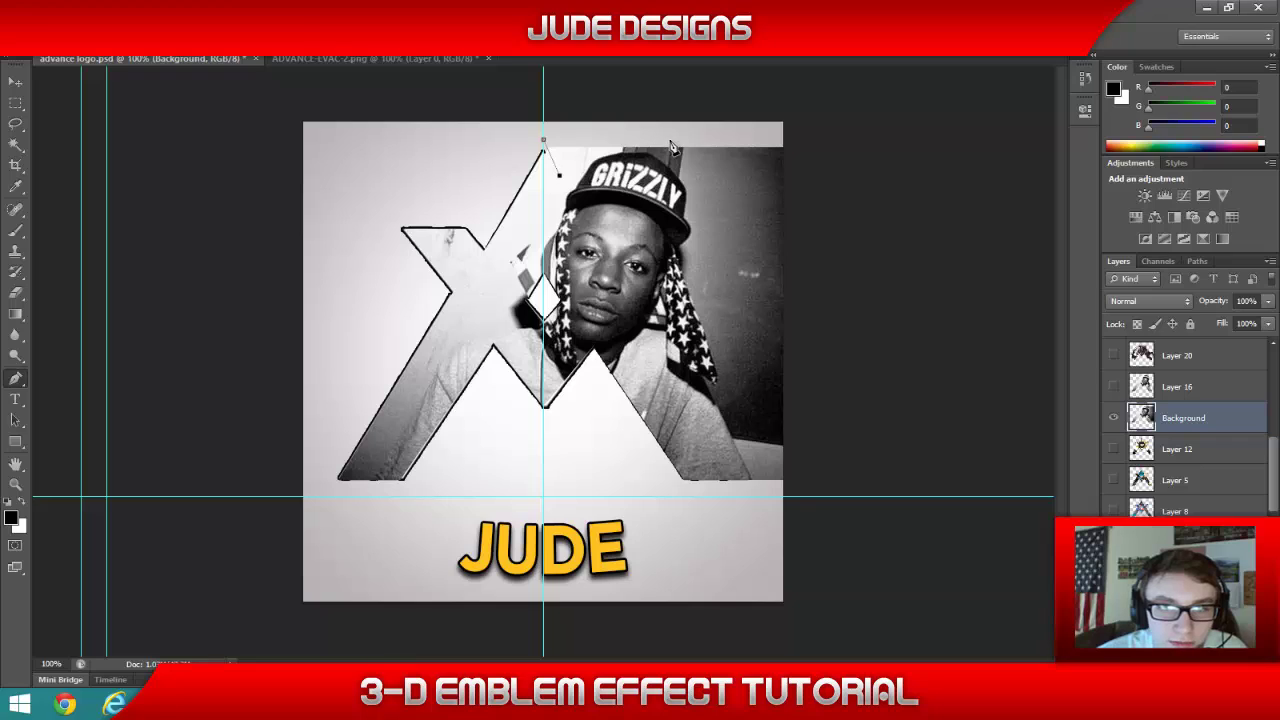
{"action": "left_click", "coordinate": [670, 140]}
{"action": "left_click", "coordinate": [720, 200]}
{"action": "left_click", "coordinate": [673, 262]}
{"action": "left_click", "coordinate": [708, 324]}
{"action": "left_click", "coordinate": [719, 399]}
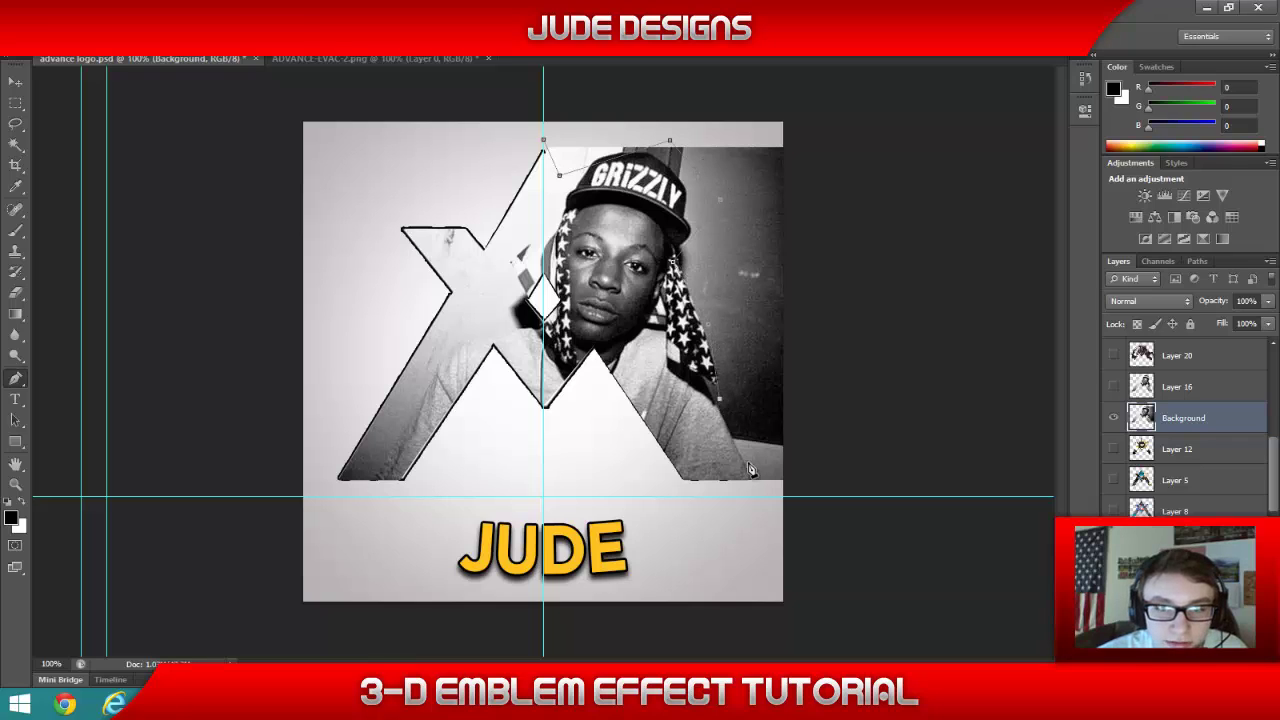
{"action": "left_click", "coordinate": [748, 463]}
{"action": "left_click", "coordinate": [761, 205]}
{"action": "left_click_drag", "start_coordinate": [666, 127], "coordinate": [640, 125]}
{"action": "left_click", "coordinate": [543, 140]}
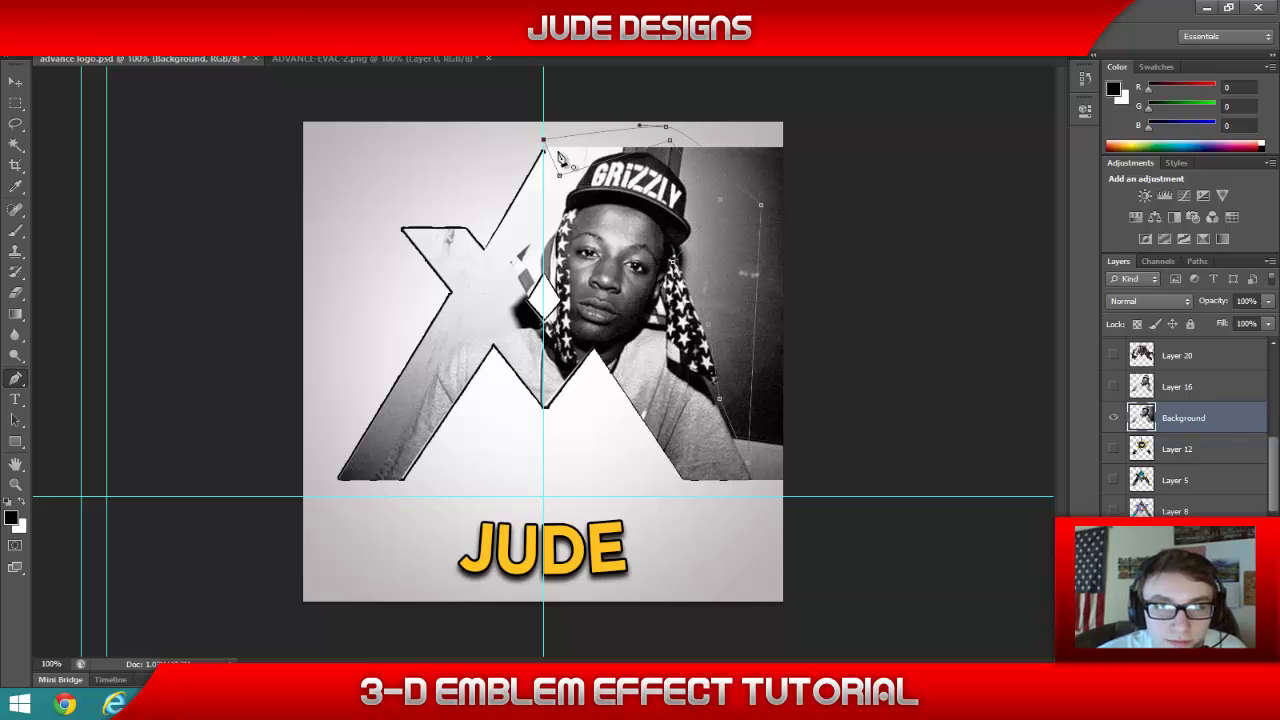
{"action": "right_click", "coordinate": [599, 174]}
{"action": "left_click", "coordinate": [650, 202]}
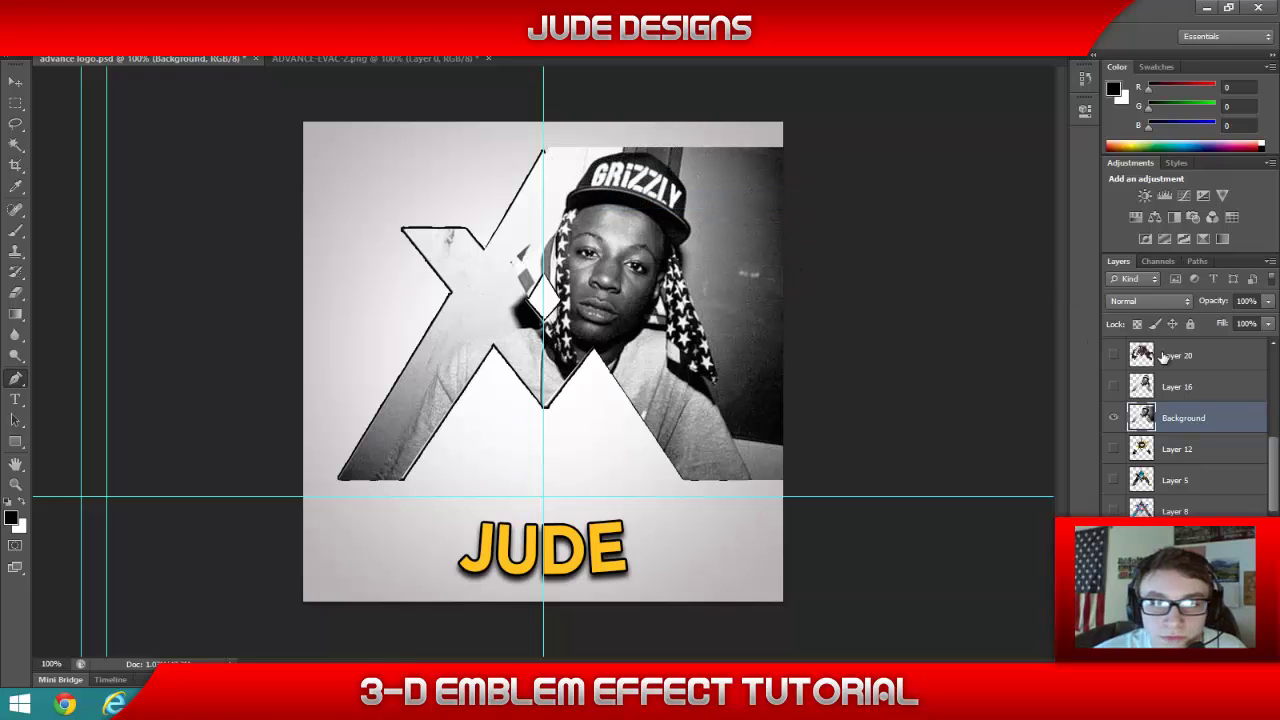
- Hide the Background layer, preview the finished portrait cutout on Layer 16, and hide that layer as well
{"action": "left_click", "coordinate": [1116, 417]}
{"action": "left_click", "coordinate": [1116, 392]}
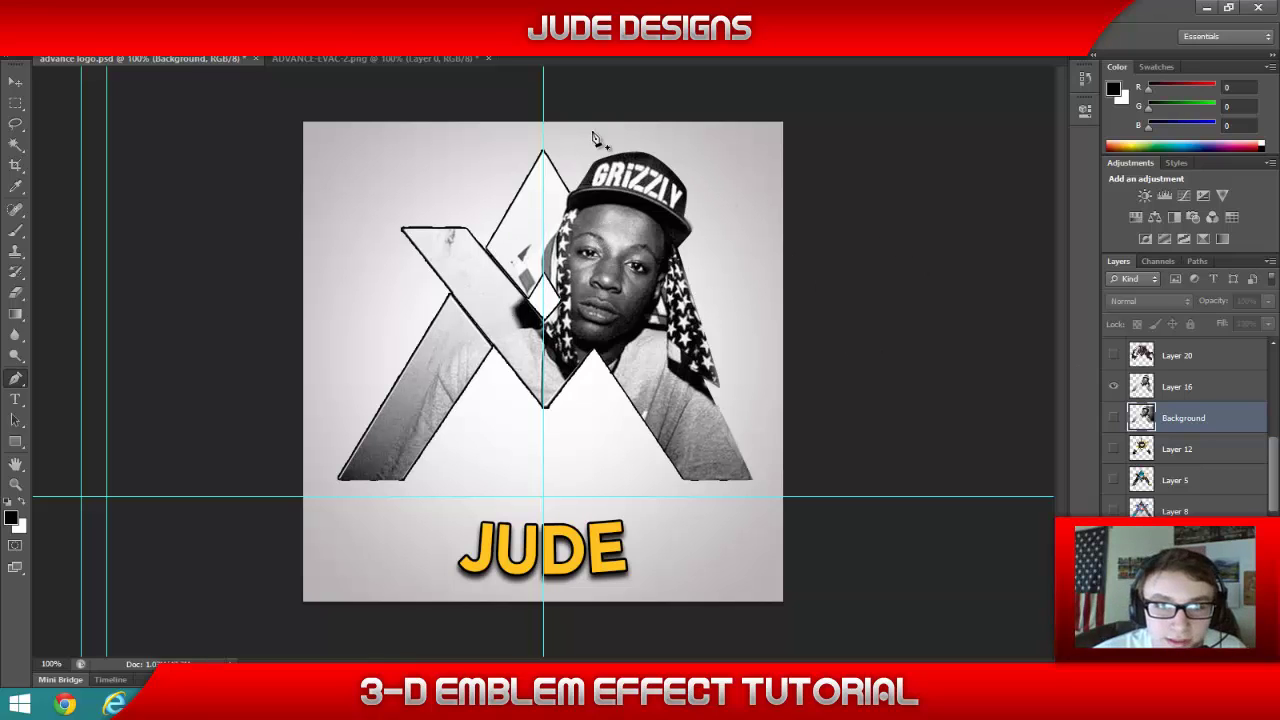
{"action": "left_click", "coordinate": [1112, 387]}
- Show the Layer 21 texture clipped to the JUDE lettering and the dark tendril artwork on Layer 20
{"action": "left_click_drag", "start_coordinate": [1274, 484], "coordinate": [1274, 383]}
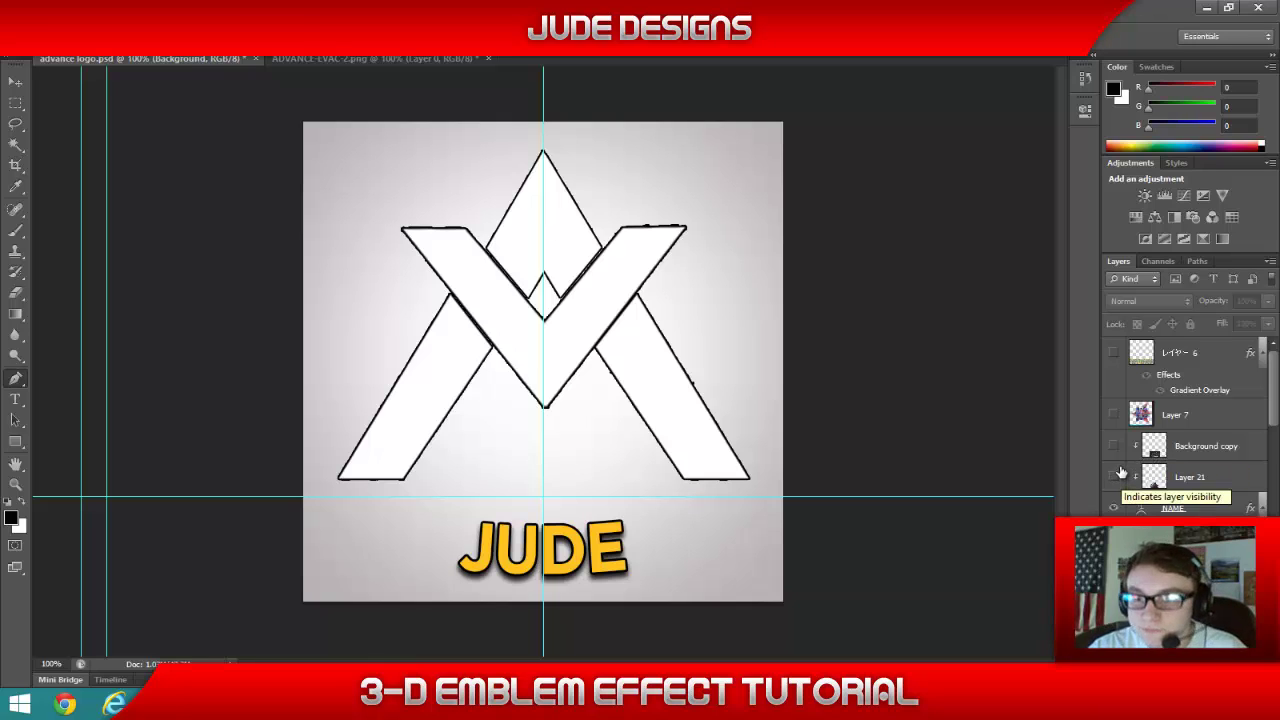
{"action": "left_click", "coordinate": [1200, 478]}
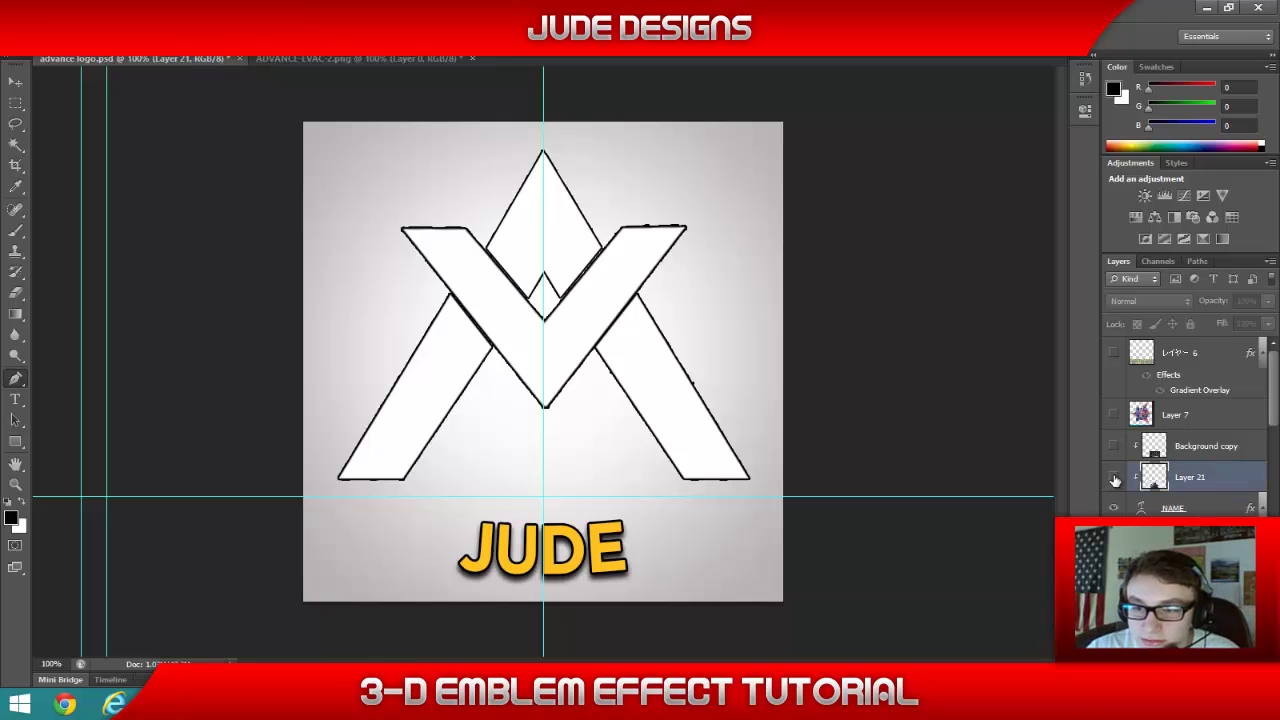
{"action": "left_click", "coordinate": [1113, 477]}
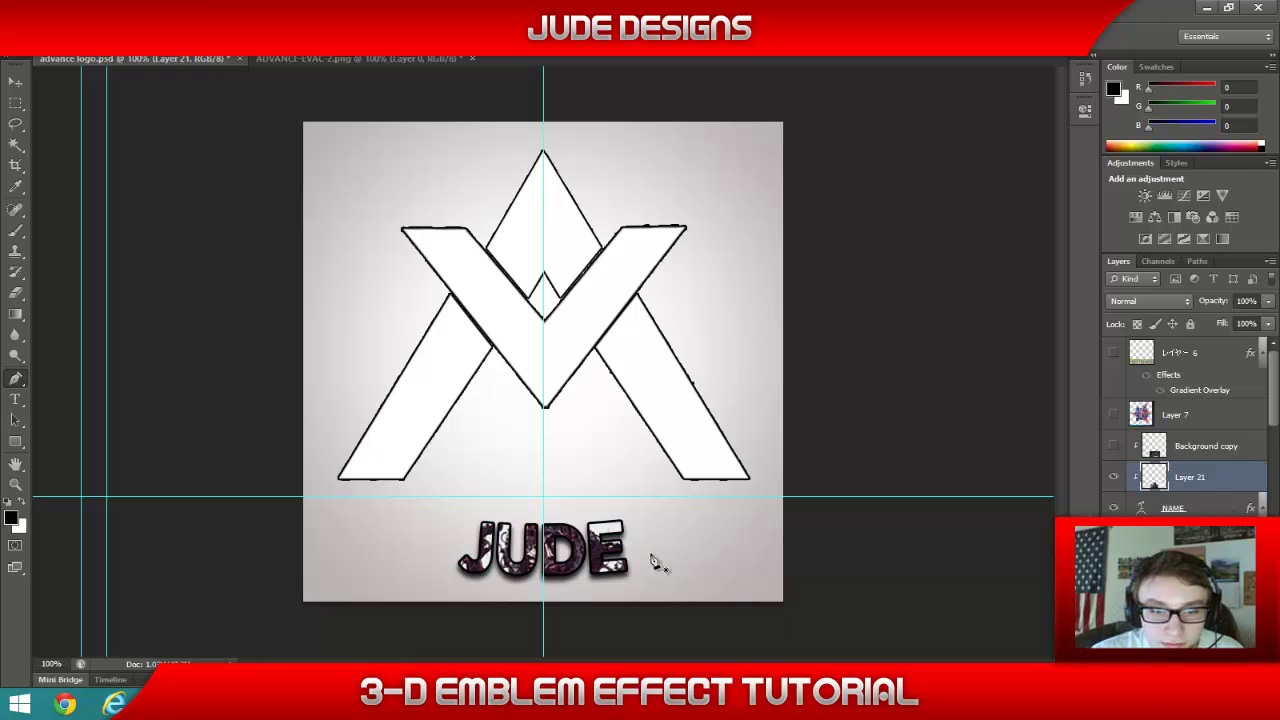
{"action": "scroll", "coordinate": [1210, 473], "scroll_direction": "down", "scroll_amount": 3}
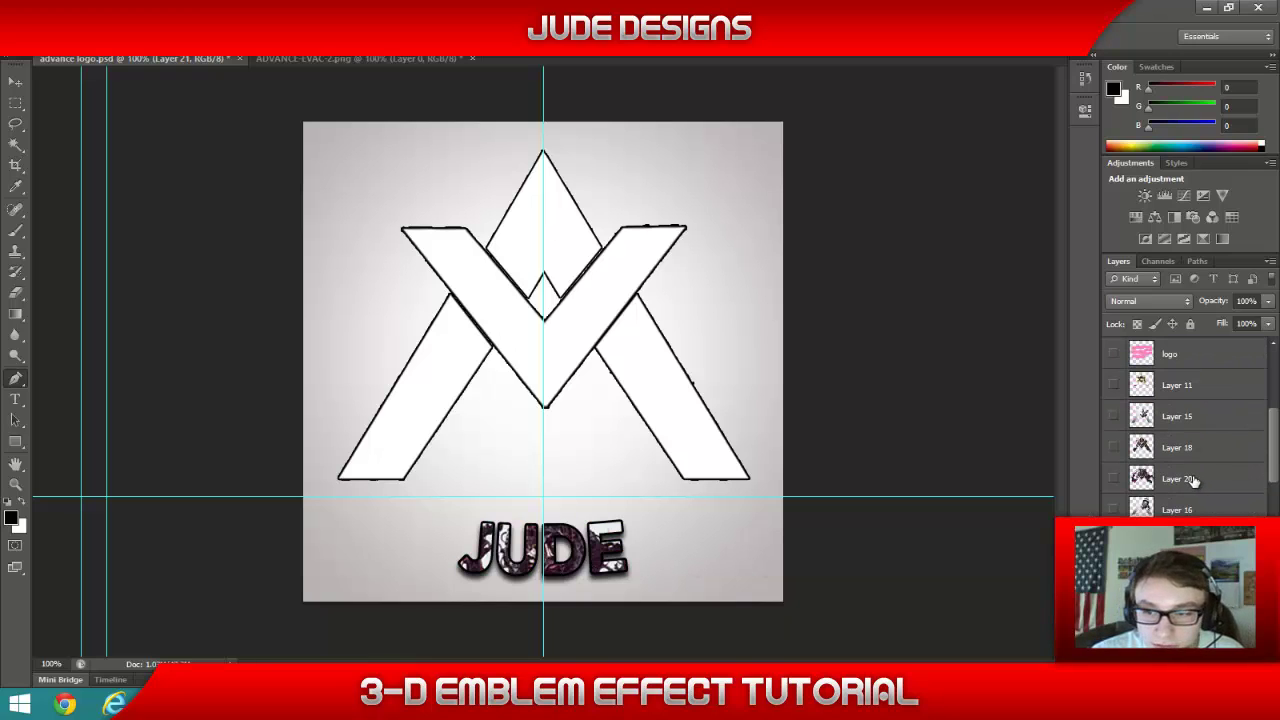
{"action": "left_click", "coordinate": [1114, 510]}
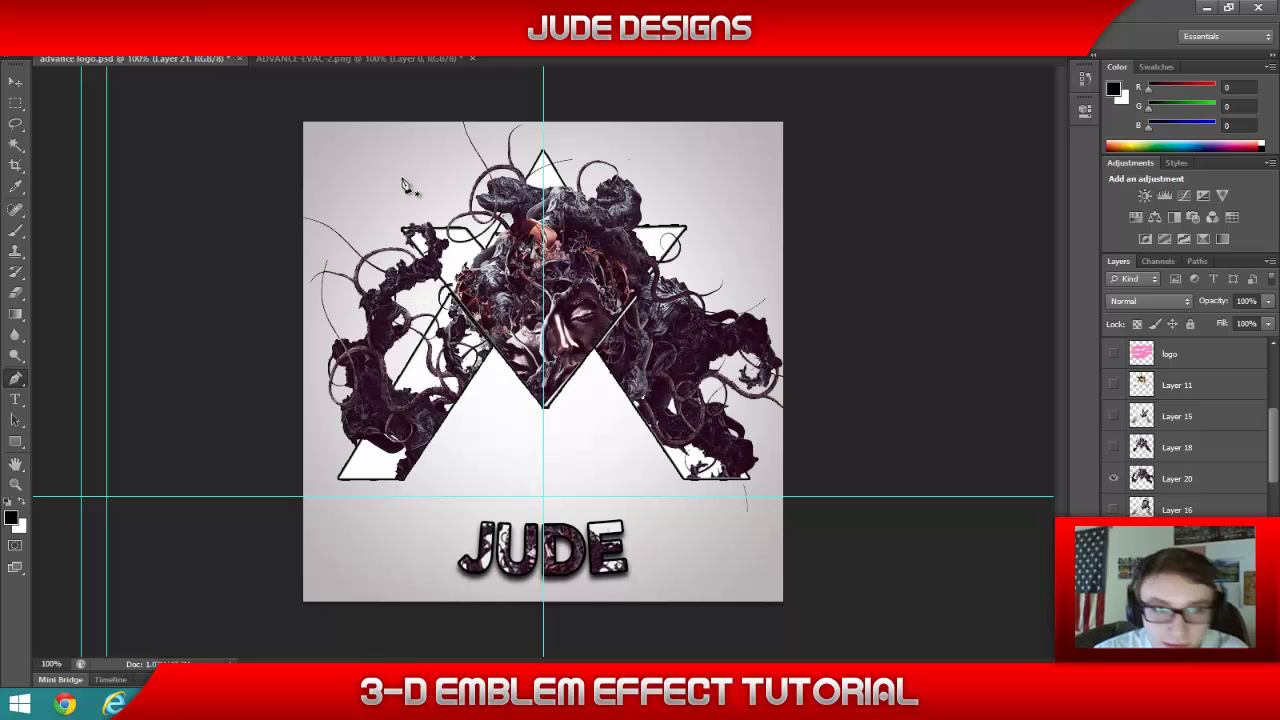
- Compare the JUDE lettering with and without the clipped Layer 21 texture, leaving the texture shown
{"action": "left_click", "coordinate": [15, 148]}
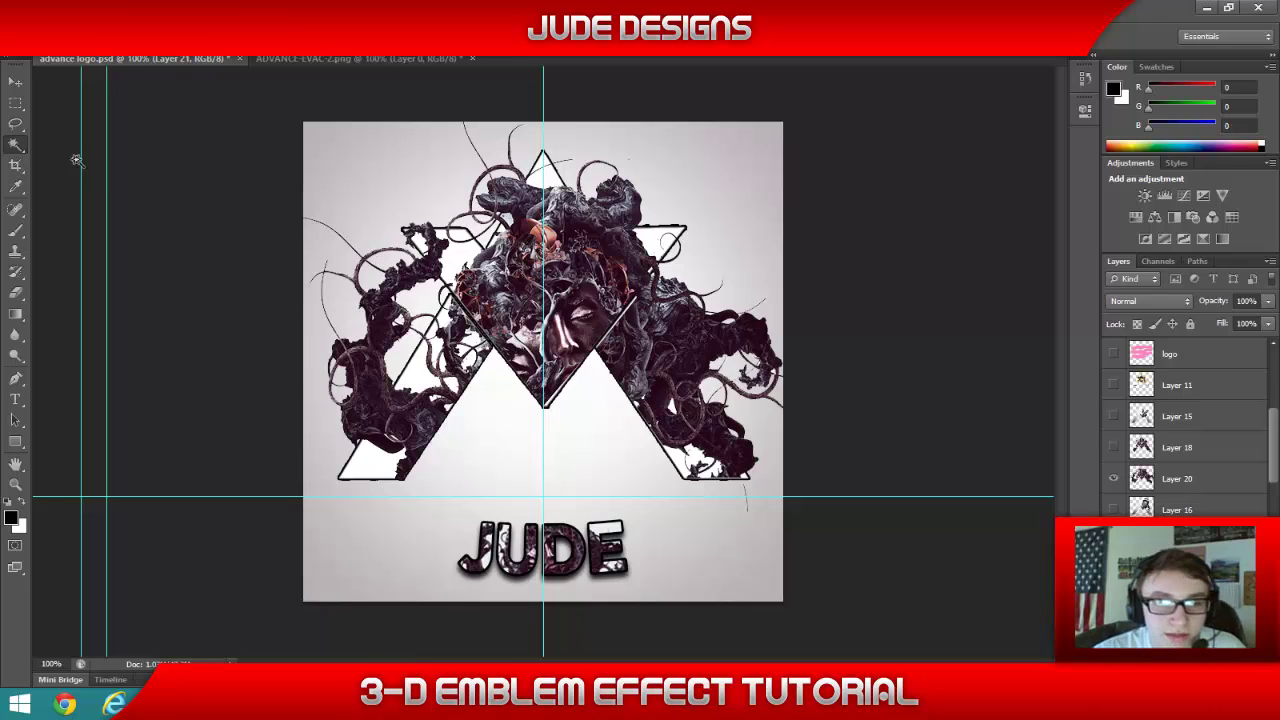
{"action": "left_click", "coordinate": [15, 81]}
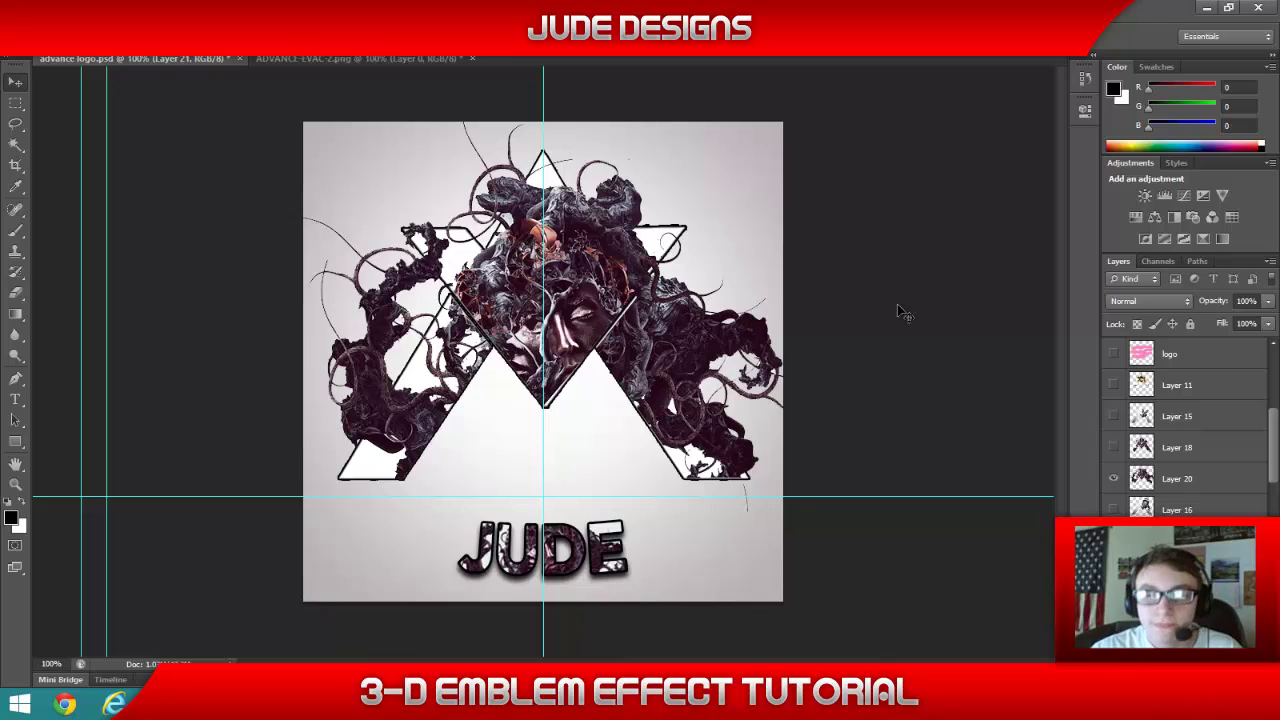
{"action": "left_click", "coordinate": [1180, 479]}
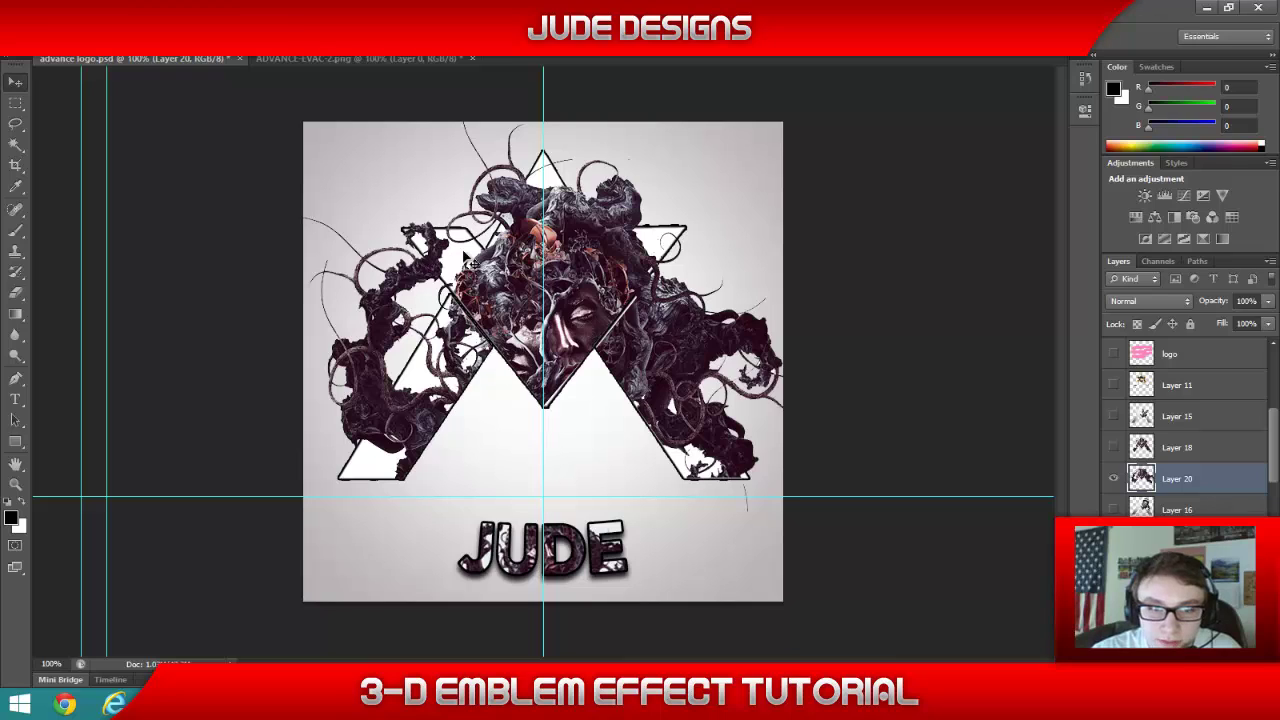
{"action": "scroll", "coordinate": [1196, 477], "scroll_direction": "up", "scroll_amount": 5}
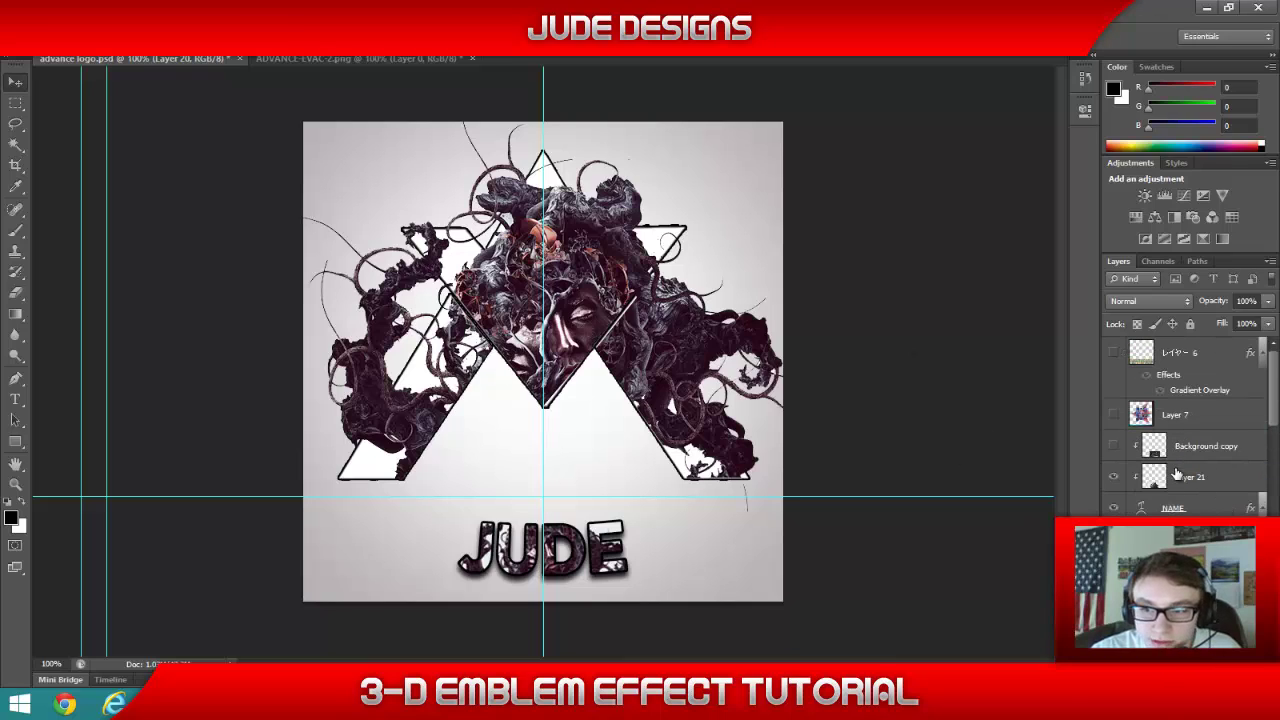
{"action": "left_click", "coordinate": [1176, 476]}
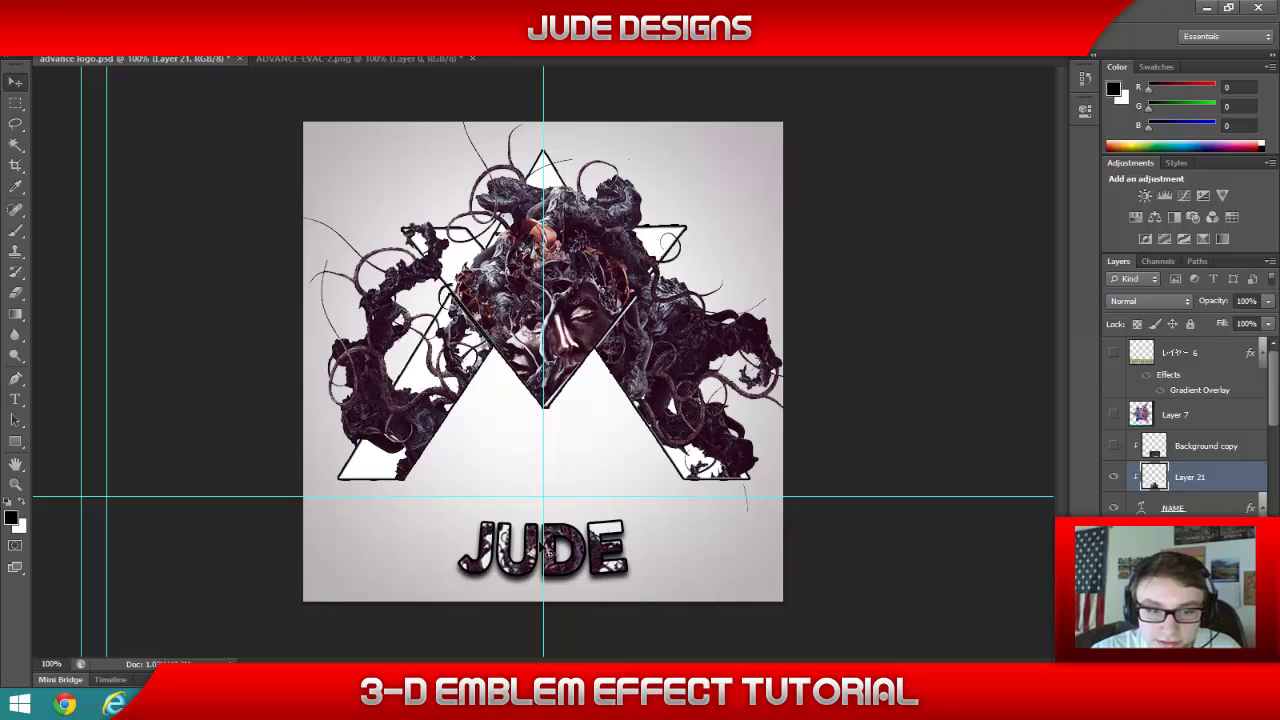
{"action": "left_click", "coordinate": [1112, 479]}
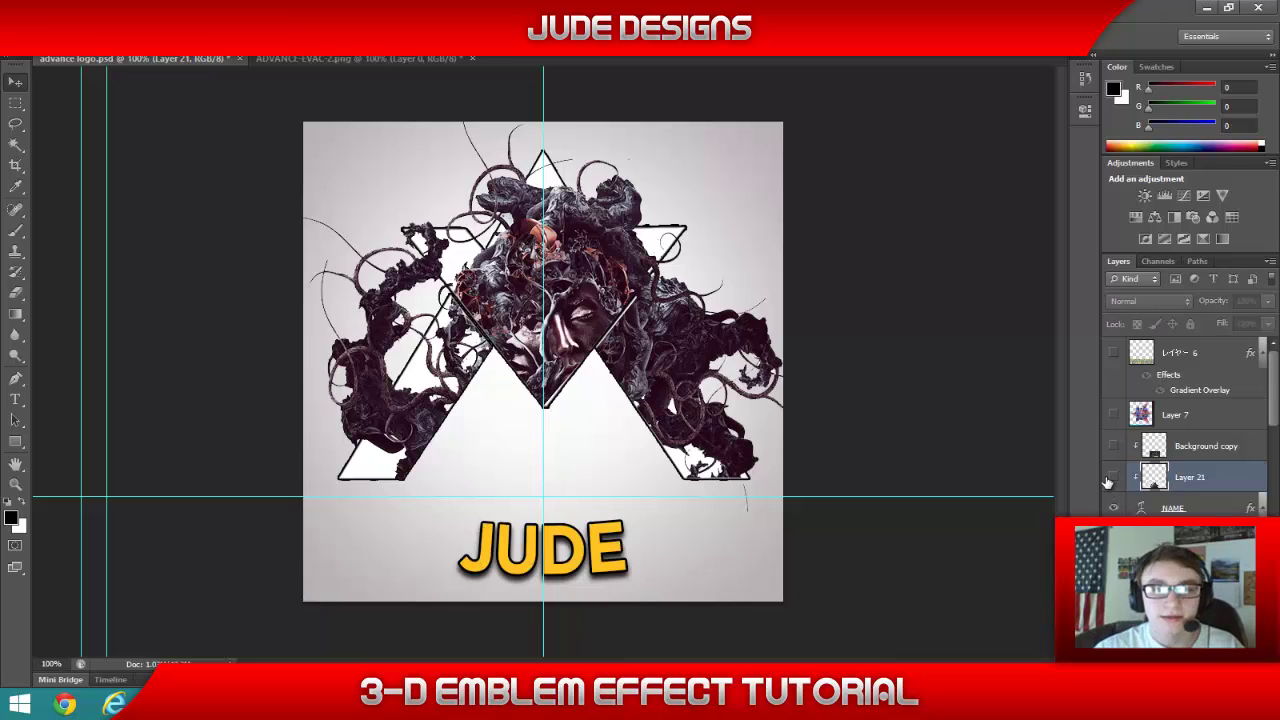
{"action": "left_click", "coordinate": [1112, 478]}
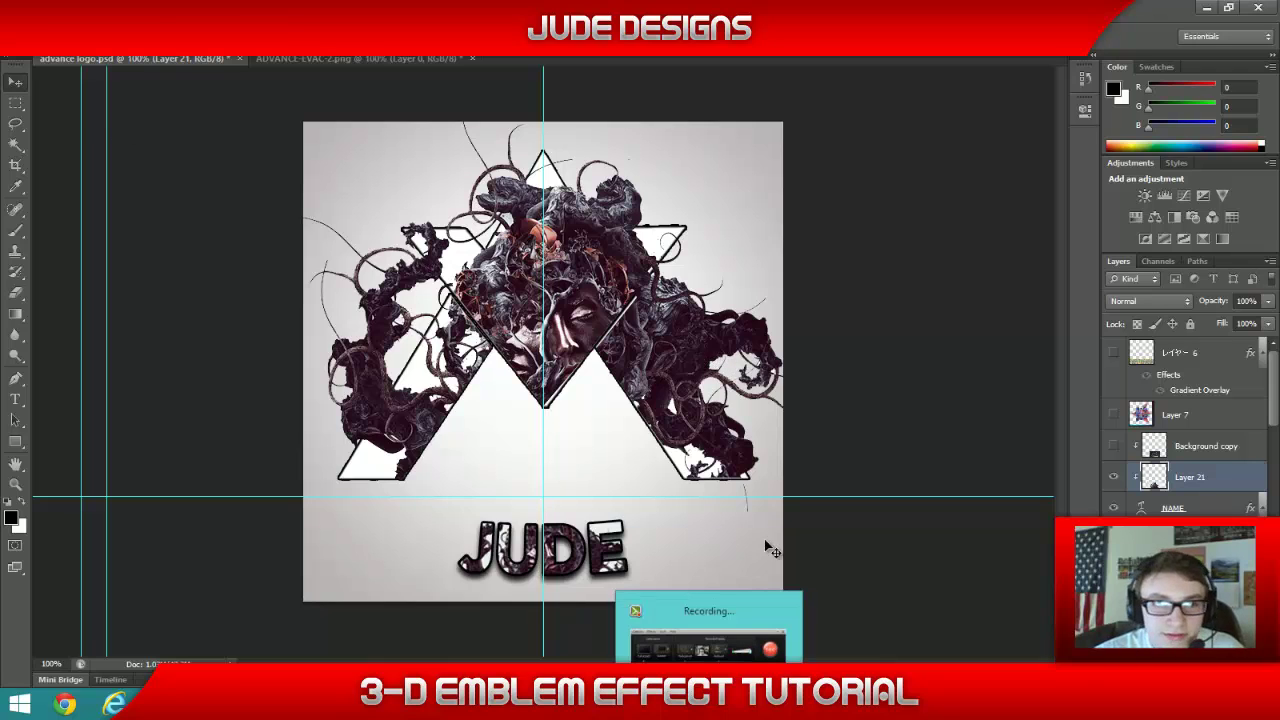
{"action": "left_click", "coordinate": [709, 703]}
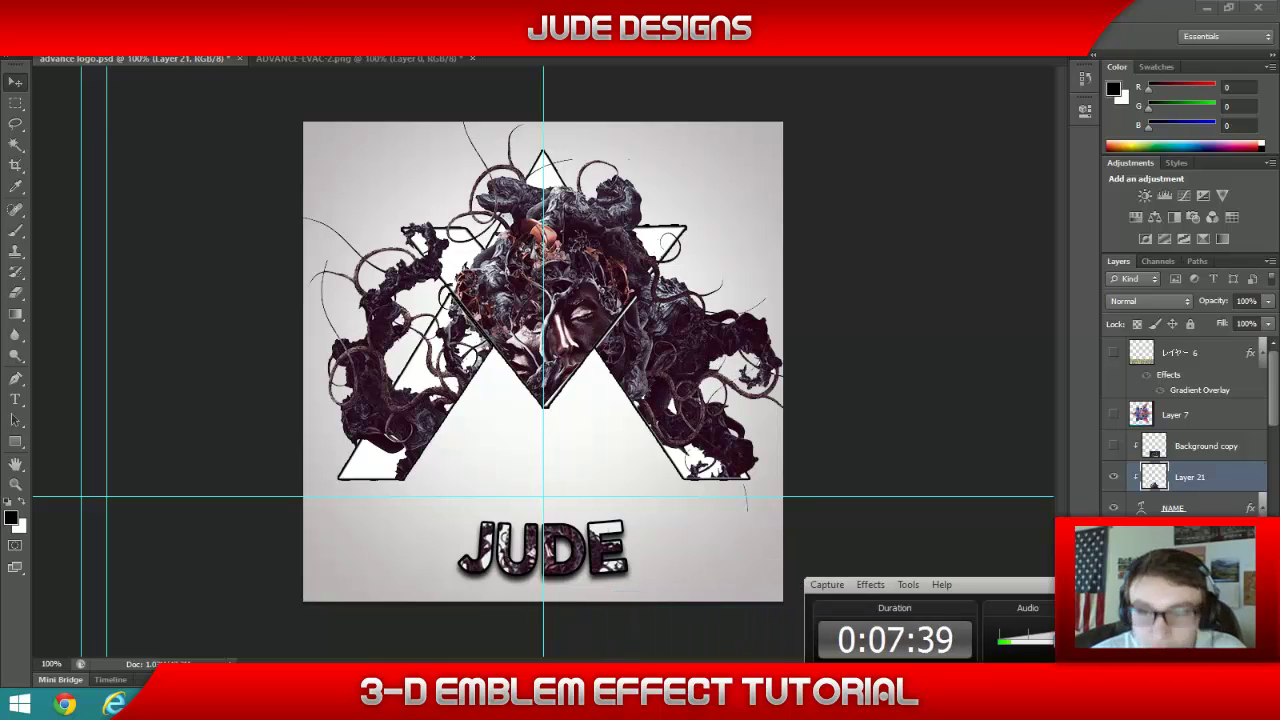